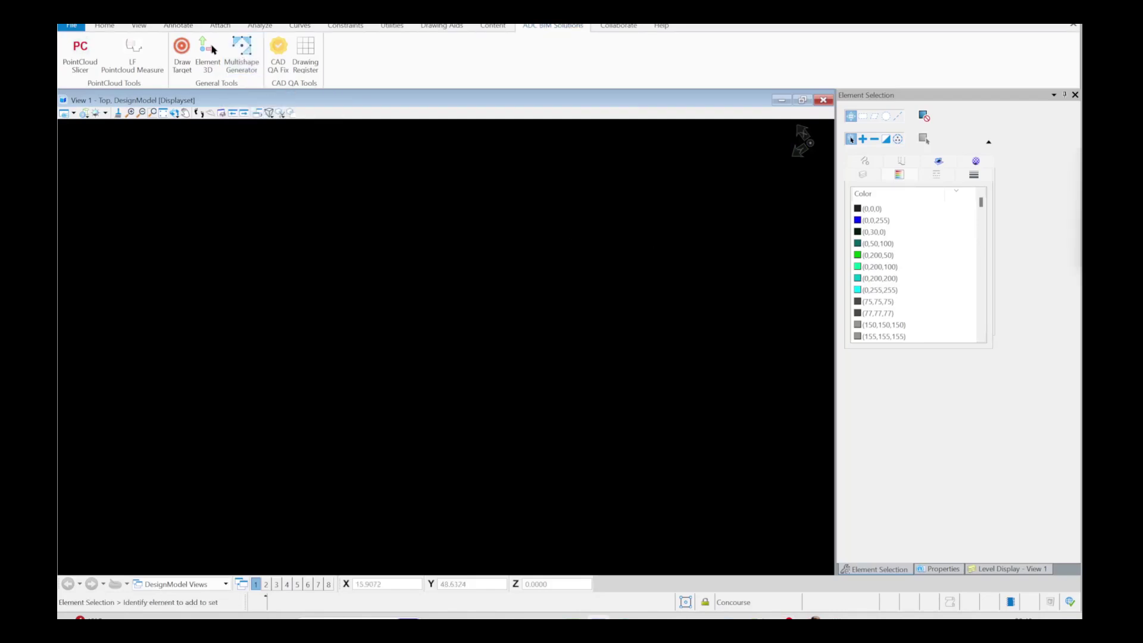
- Drag the Multi Shape Generator dialog into position over the empty design model
left_click_drag(622, 177, 569, 169)
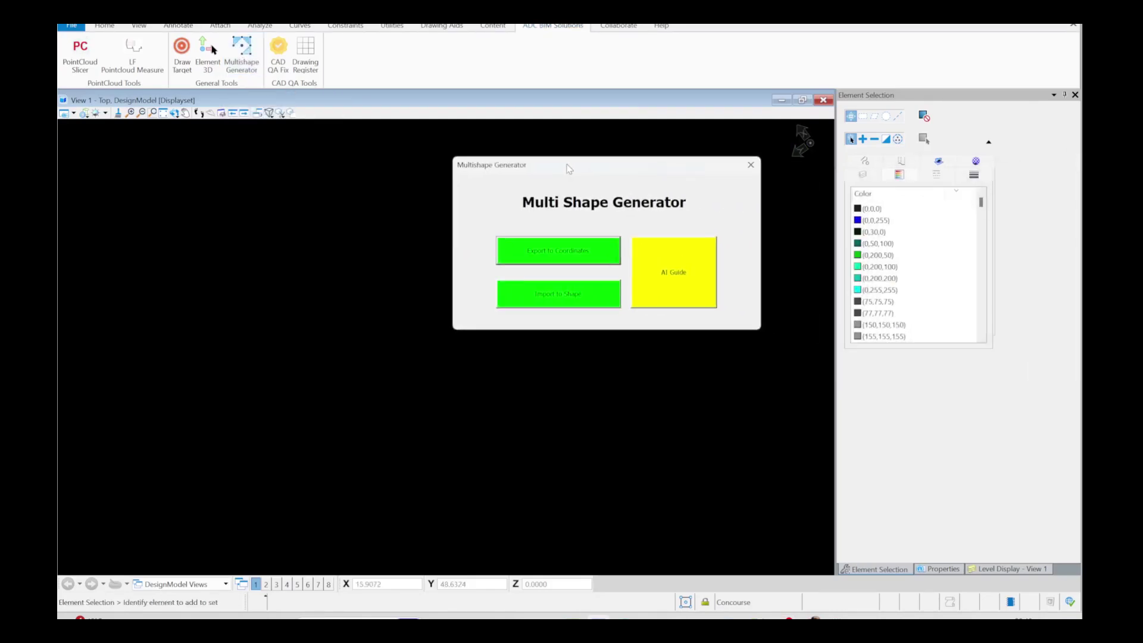
- Open Coordinates.txt from AI Guide and select from 'i want coordinates' through the last Kitchen coordinate
left_click(676, 273)
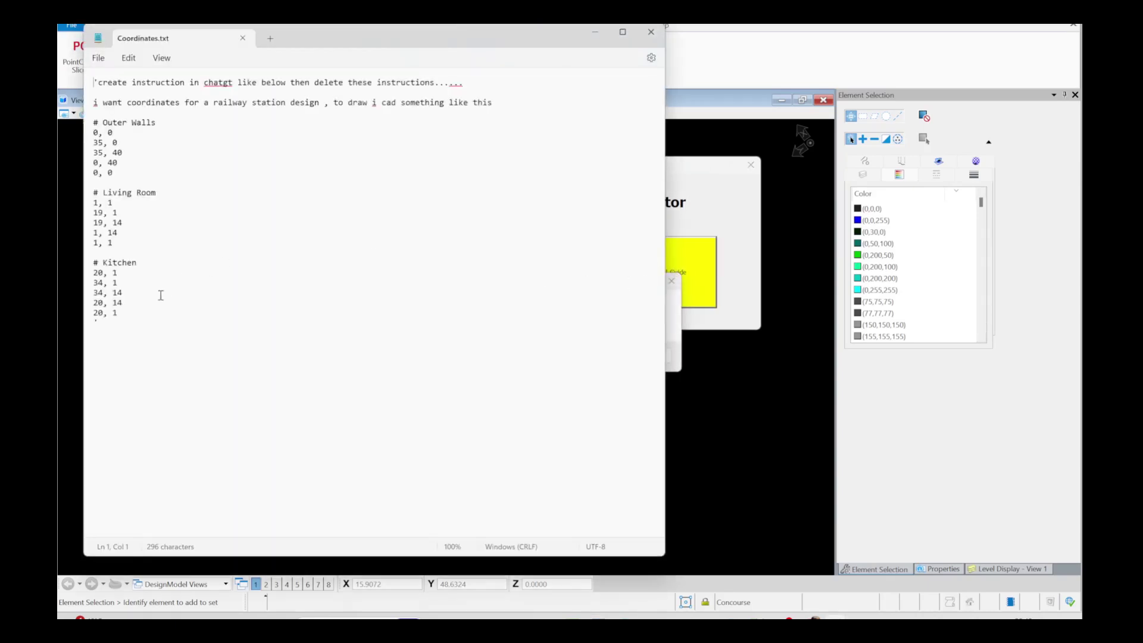
left_click_drag(127, 310, 74, 109)
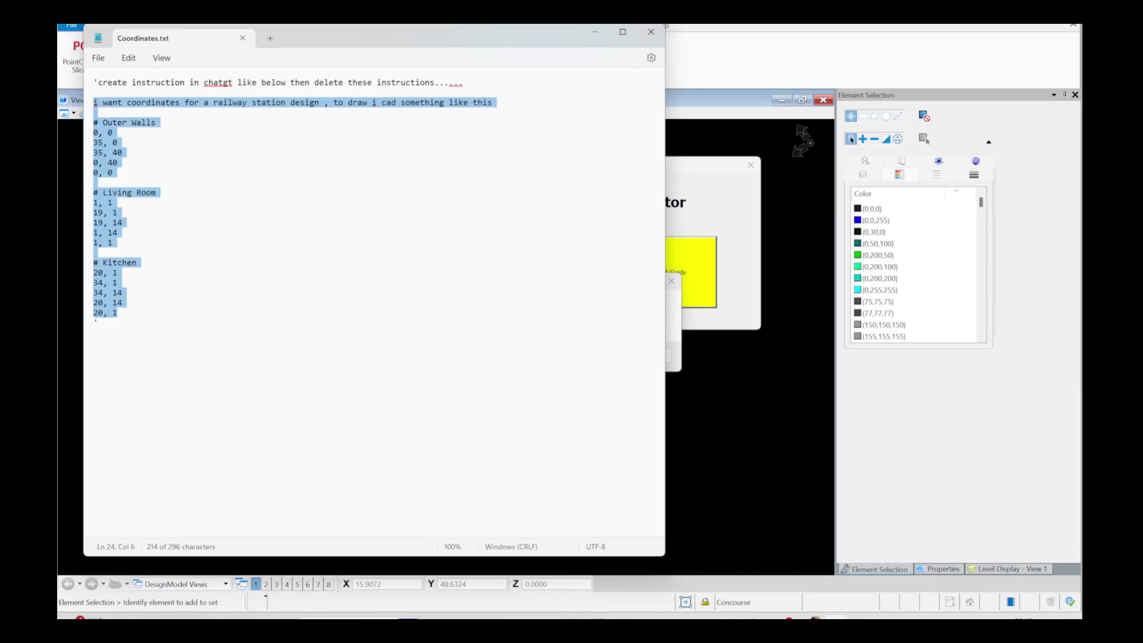
- Paste the prompt into Perplexity, change 'railway station' to '3 bed house', and submit it
left_click(822, 580)
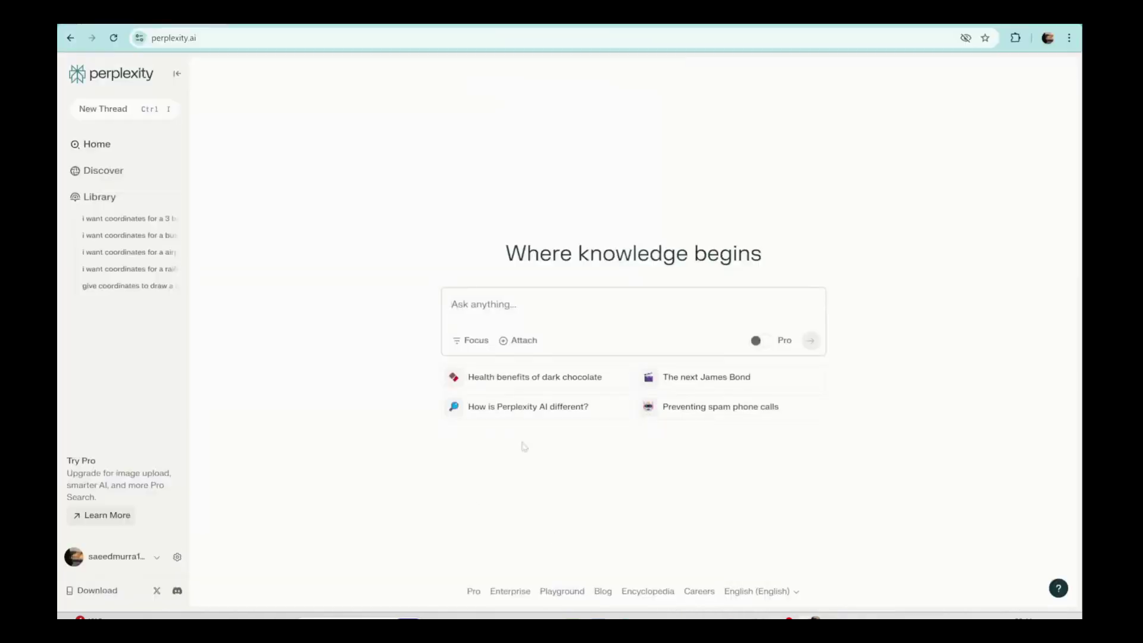
left_click(479, 305)
key("ctrl+v")
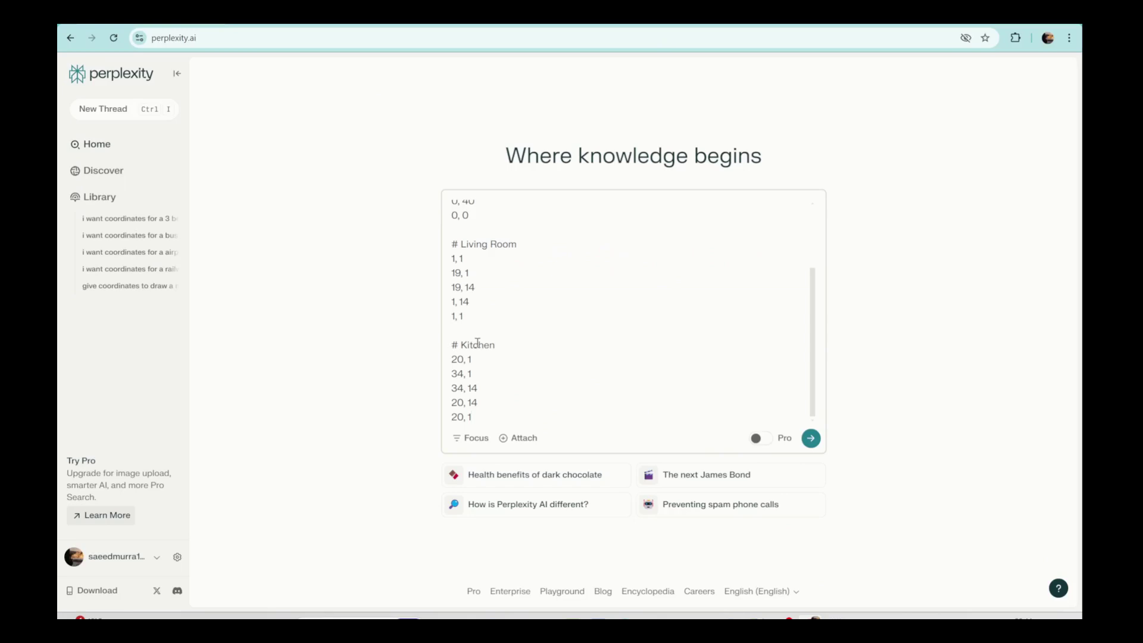
scroll(505, 365, "up", 2)
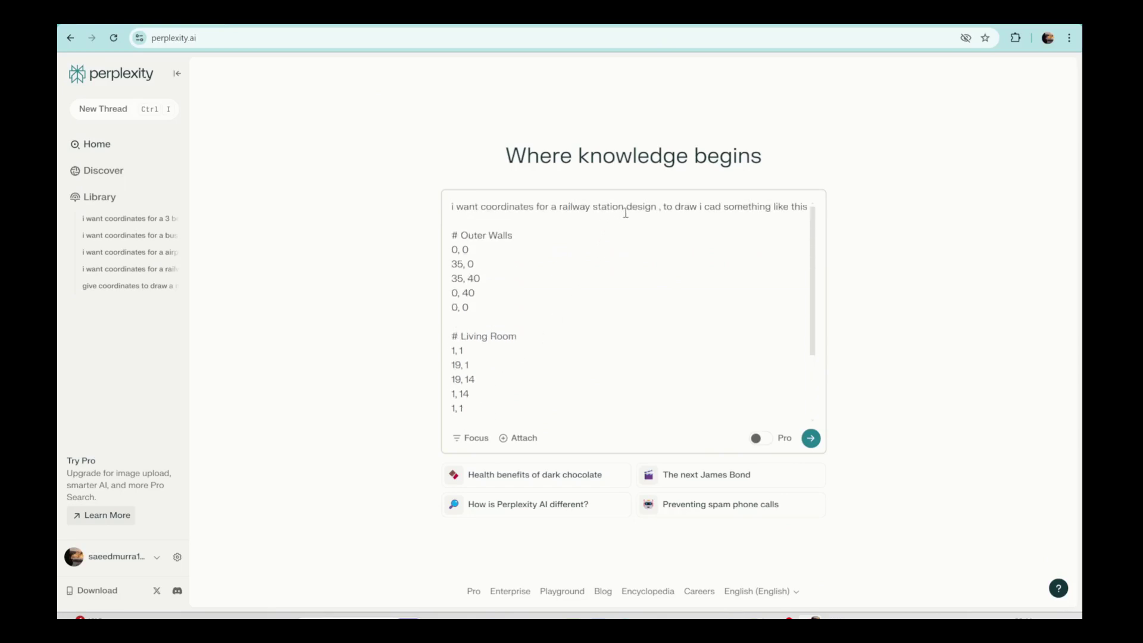
left_click_drag(623, 209, 560, 211)
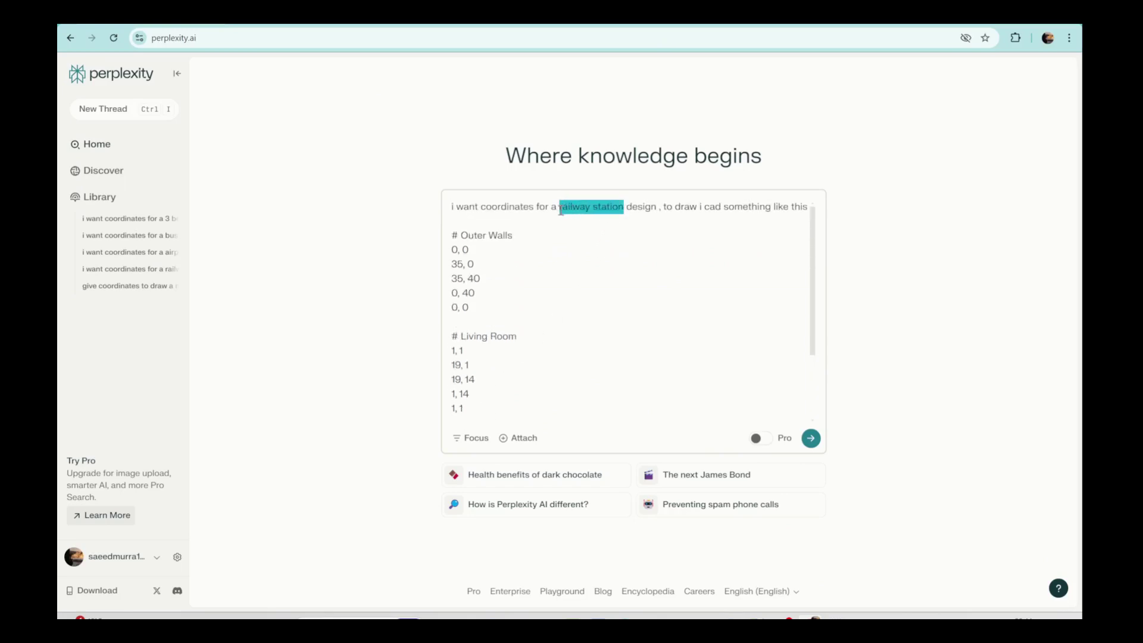
type("3 bed")
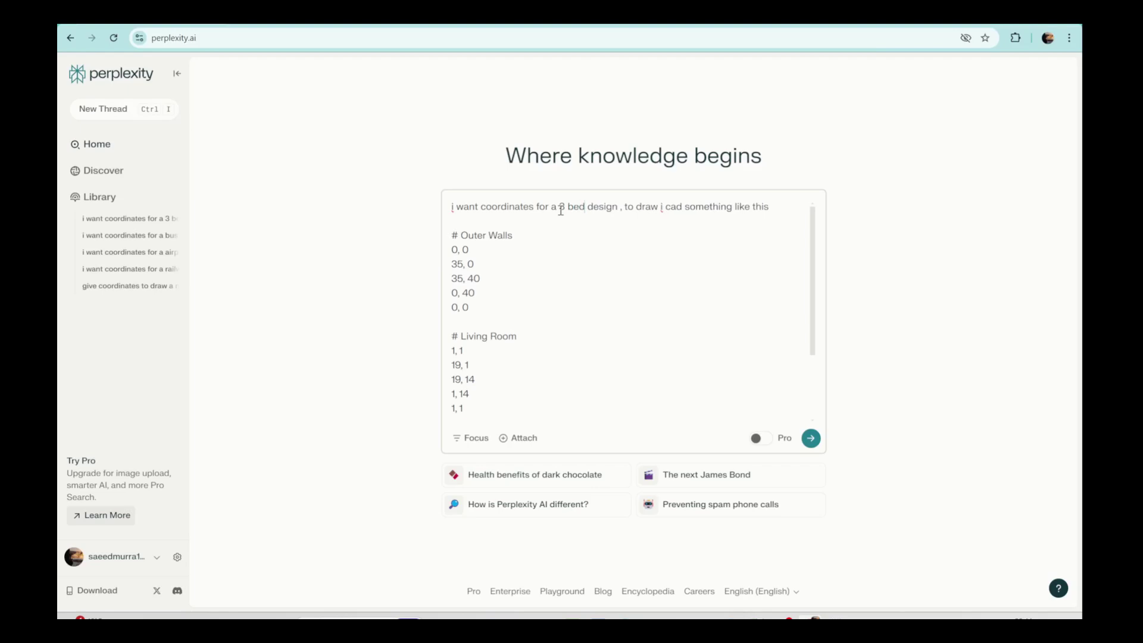
type(" house")
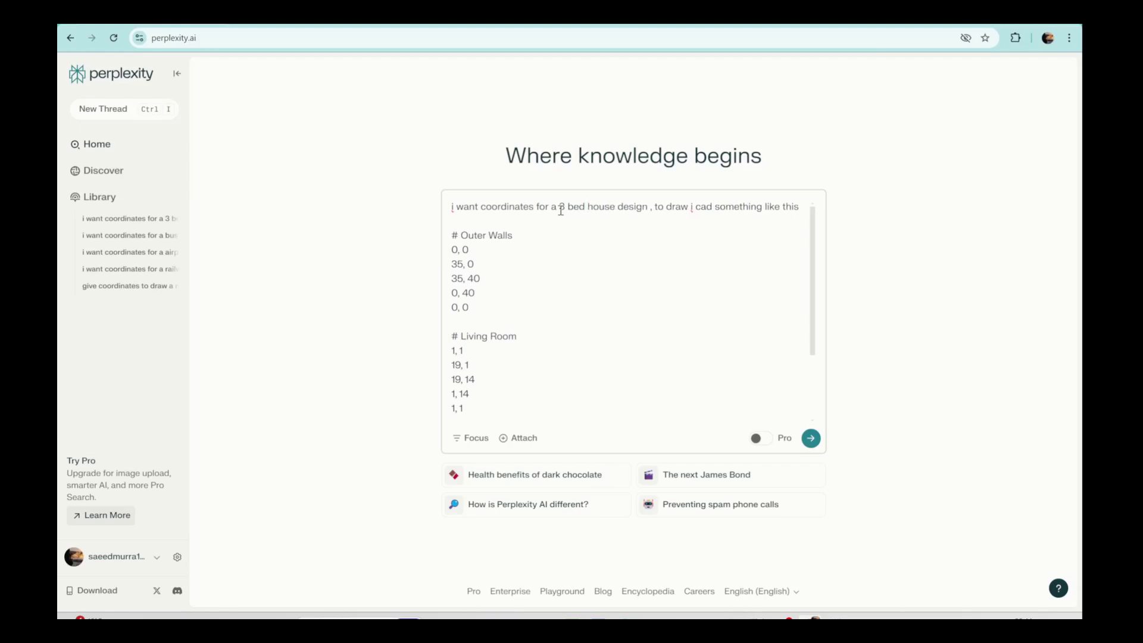
left_click(811, 438)
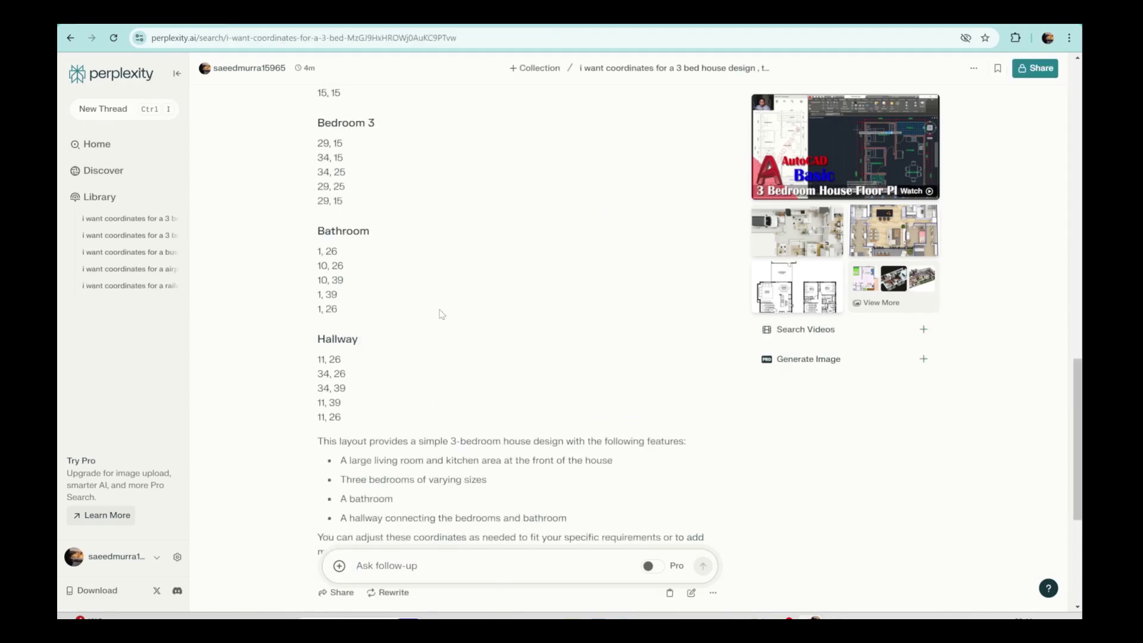
- Select Perplexity's 3-bedroom answer from Outer Walls through the last Hallway coordinate
scroll(448, 315, "up", 5)
scroll(440, 310, "up", 7)
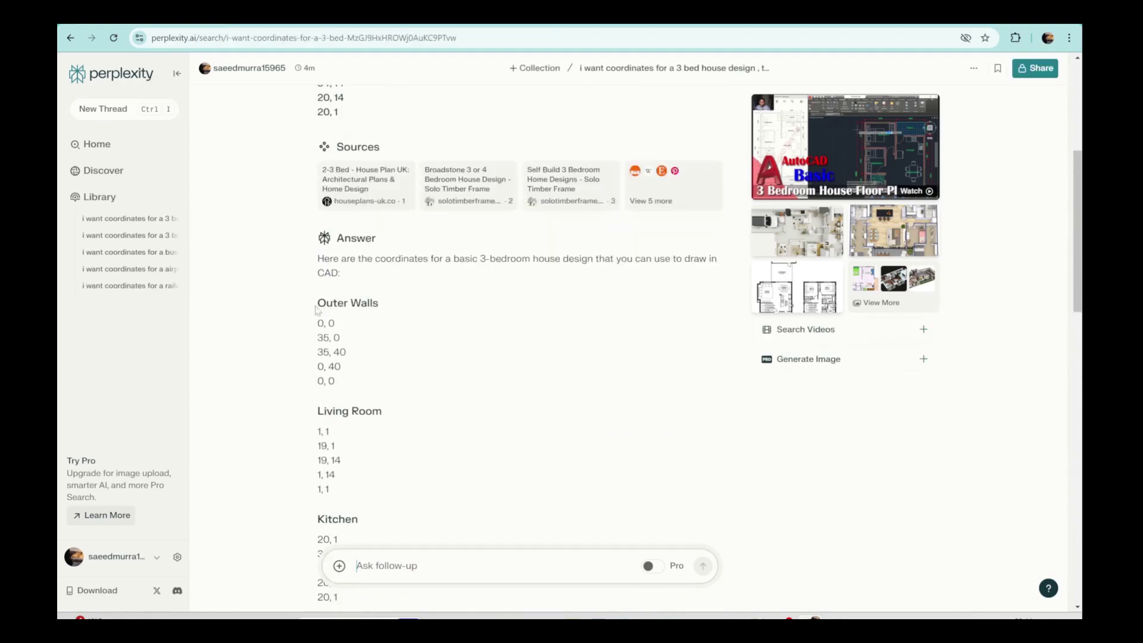
left_click_drag(318, 303, 379, 485)
scroll(429, 313, "down", 10)
scroll(433, 315, "down", 1)
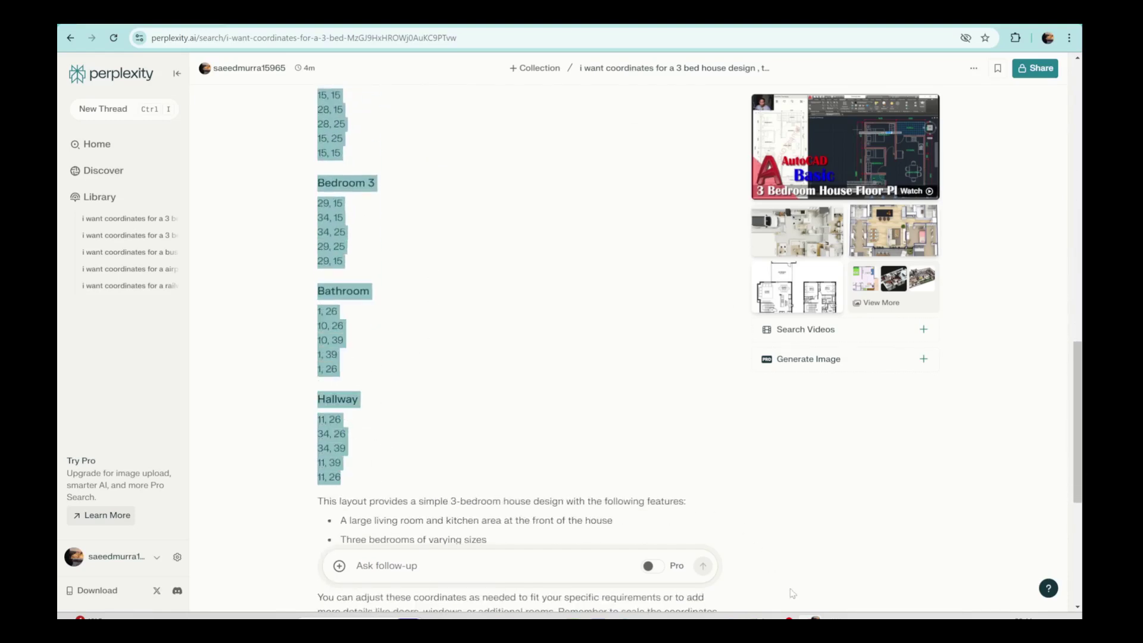
- Replace the Coordinates.txt template text with the copied 3-bedroom coordinates
mouse_move(836, 616)
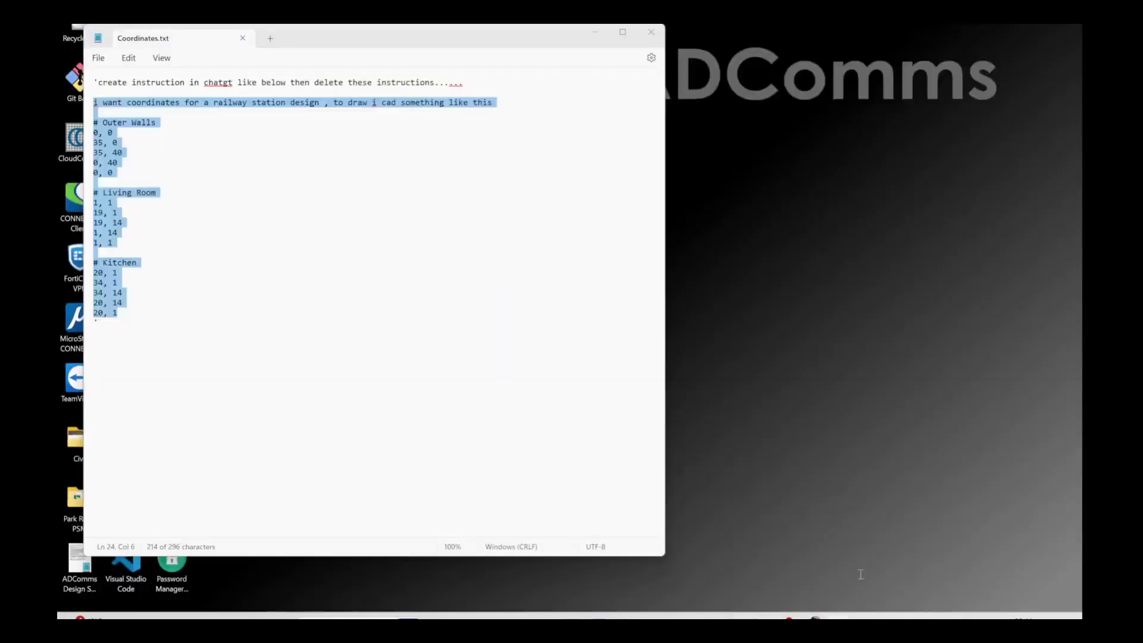
left_click(863, 572)
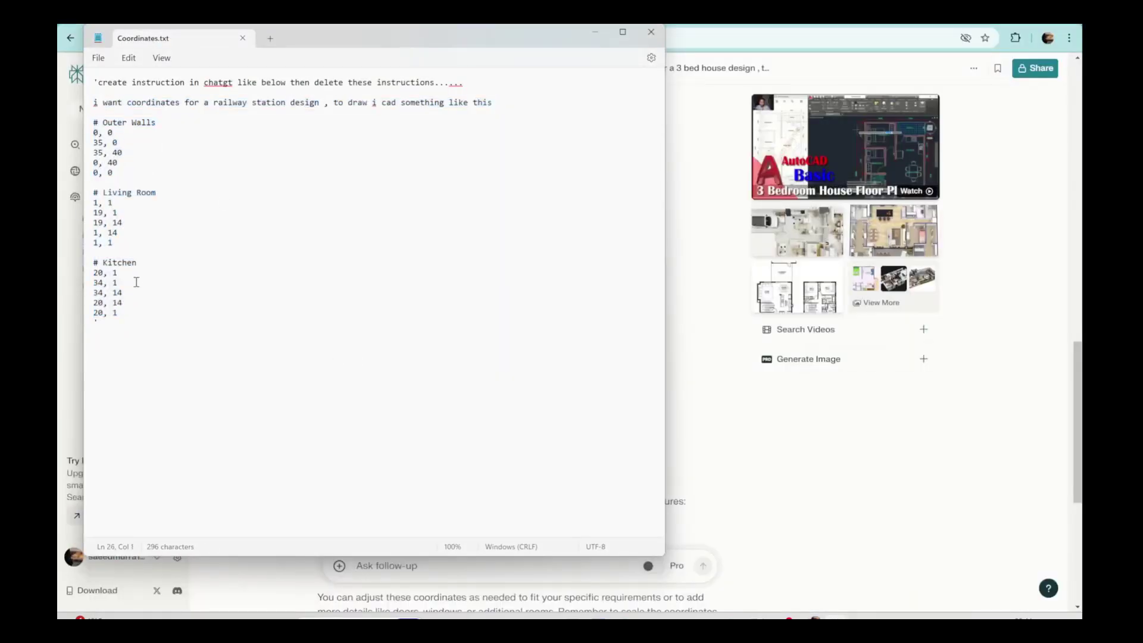
left_click_drag(126, 323, 85, 70)
type("Outer Walls 0, 0 35, 0 35, 40 0, 40 0, 0 Living Room 1, 1 19, 1 19, 14 1, 14 1, 1 Kitchen 20, 1 34, 1 34, 14 20, 14 20, 1 Bedroom 1 1, 15 14, 15 14, 25 1, 25 1, 15 Bedroom 2 15, 15 28, 15 28, 25 15, 25 15, 15 Bedroom 3 29, 15 34, 15 34, 25 29, 25 29, 15 Bathroom 1, 26 10, 26 10, 39 1, 39 1, 26 Hallway 11, 26 34, 26 34, 39 11, 39 11, 26")
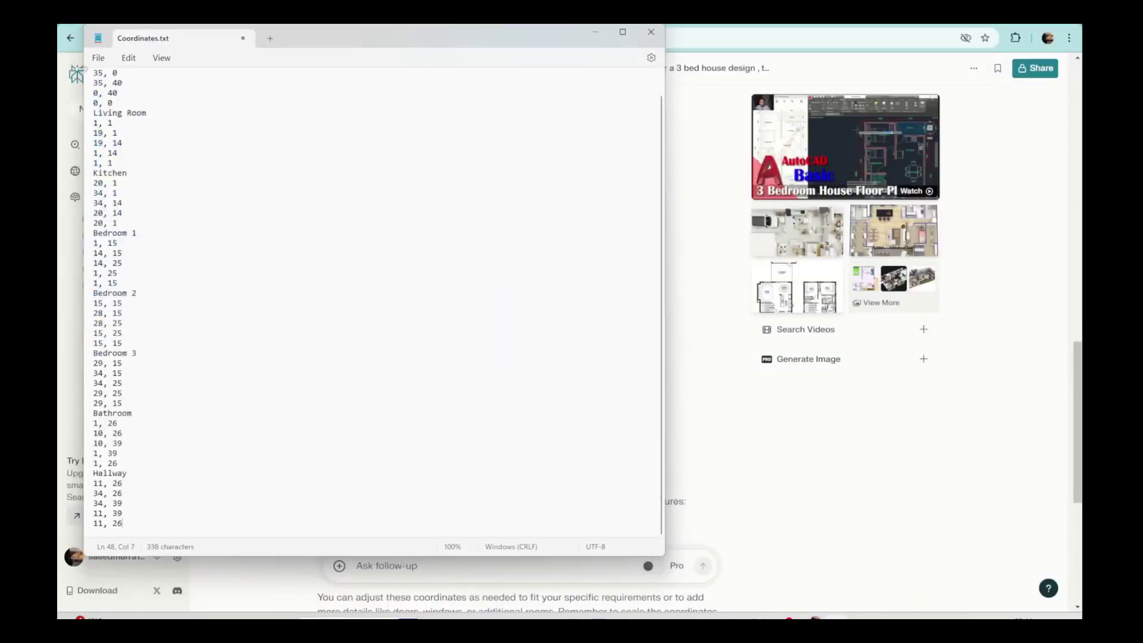
- Mark the first heading with # and insert blank lines before the room headings
scroll(147, 171, "up", 1)
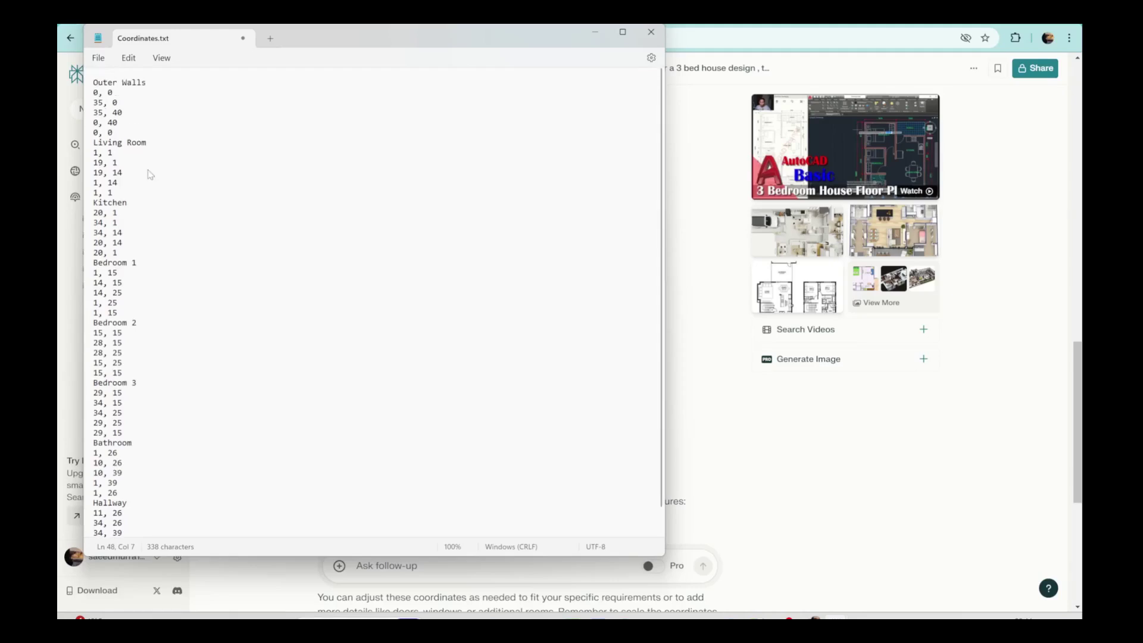
left_click(96, 83)
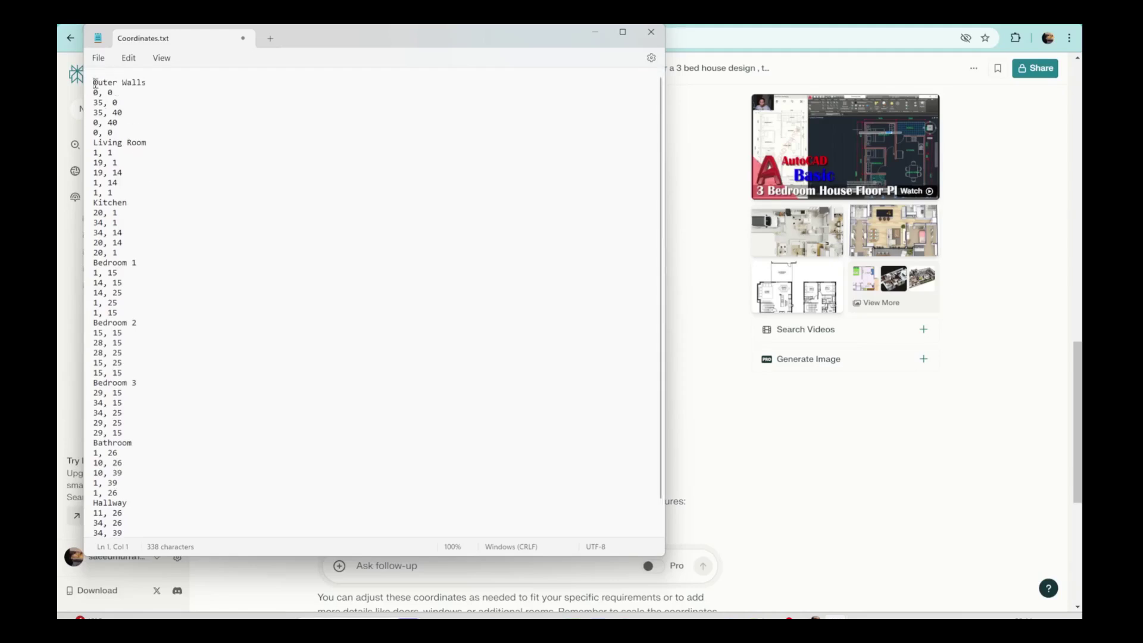
type("#")
key("Down")
key("Down")
key("Down")
key("Down")
key("Down")
key("End")
key("Return")
key("Down")
key("Down")
key("Down")
key("Down")
key("Down")
key("Down")
key("End")
key("Return")
key("Down")
key("Down")
key("Down")
key("Down")
key("Down")
key("Down")
key("End")
key("Return")
- Prefix the remaining room headings with '# ' and save Coordinates.txt
key("Down")
key("Down")
key("Down")
key("Down")
key("Down")
key("Down")
key("End")
key("Return")
key("Down")
key("Down")
key("Down")
key("Down")
key("Down")
key("Down")
key("End")
key("Return")
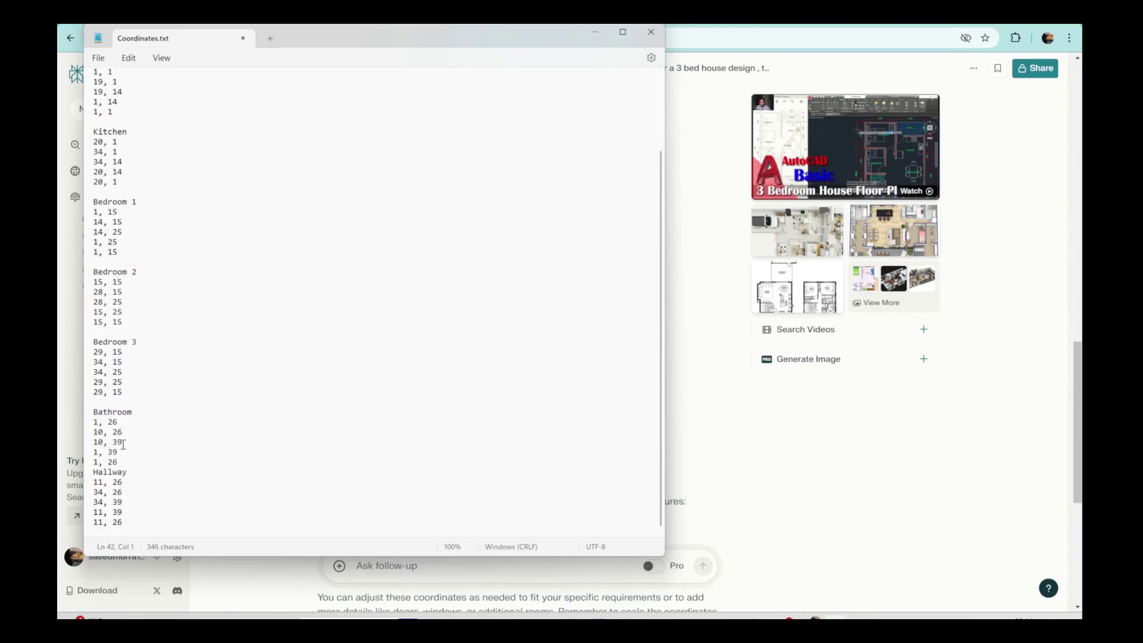
key("Down")
key("Down")
key("Down")
key("Down")
key("Down")
key("Down")
key("End")
key("Return")
key("Down")
key("Down")
key("Down")
key("Down")
key("Down")
key("Down")
key("End")
key("Return")
scroll(107, 84, "up", 3)
left_click(93, 153)
type("#")
key("Down")
key("Down")
key("Down")
key("Down")
key("Down")
key("Down")
key("Down")
key("Home")
type("#")
key("Down")
key("Down")
key("Down")
key("Down")
key("Down")
key("Down")
key("Down")
key("Home")
key("numbersign")
key("space")
key("Down")
key("Down")
key("Down")
key("Down")
key("Down")
key("Down")
key("Down")
key("Home")
key("numbersign")
key("space")
key("Down")
key("Down")
key("Down")
key("Down")
key("Down")
key("Down")
key("Down")
key("Home")
key("numbersign")
key("space")
key("Down")
key("Down")
key("Down")
key("Down")
key("Down")
key("Down")
key("Down")
key("Home")
key("numbersign")
key("space")
key("Down")
key("Down")
key("Down")
key("Down")
key("Down")
key("Down")
key("Down")
key("Home")
key("numbersign")
key("space")
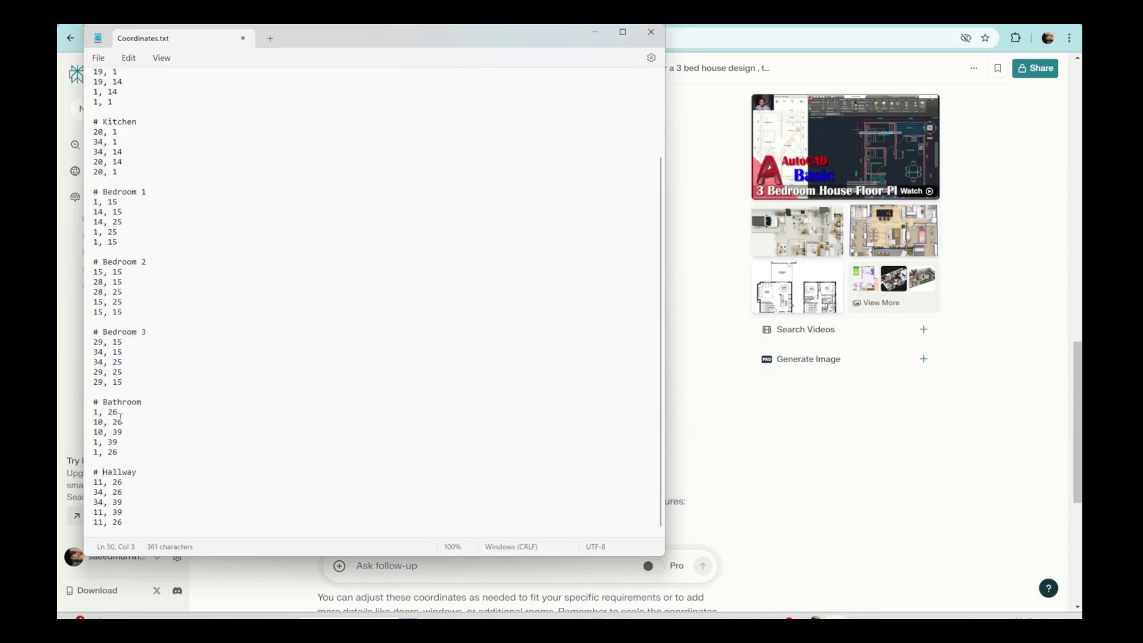
left_click(106, 60)
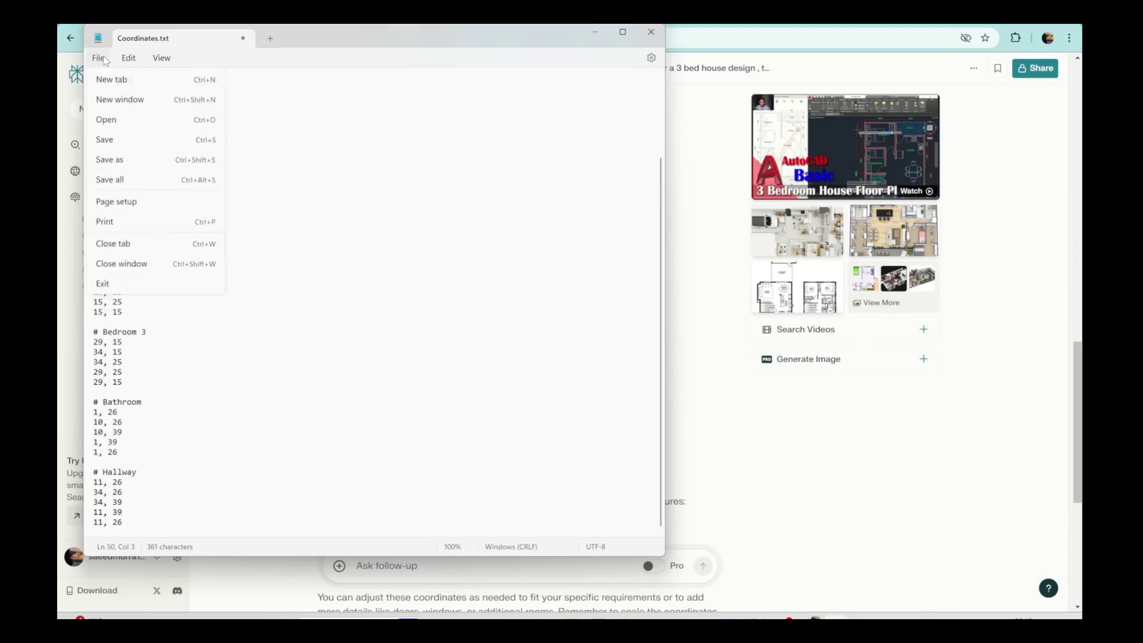
left_click(111, 141)
- Back in MicroStation, dismiss the file message and generate the room shapes from Coordinates.txt
mouse_move(598, 616)
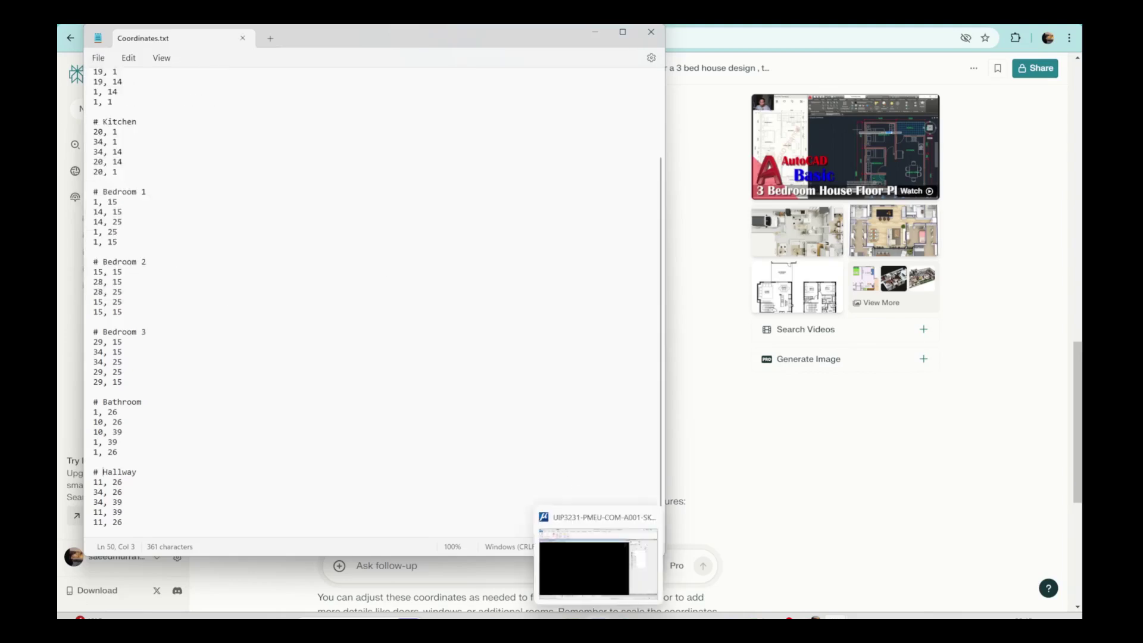
left_click(582, 572)
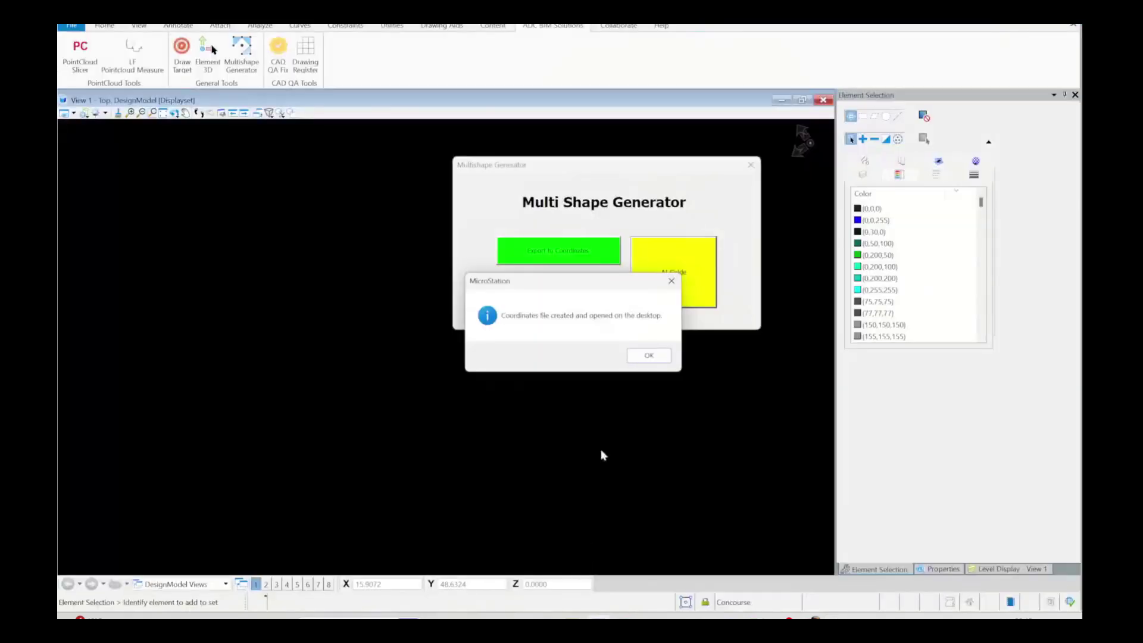
left_click(634, 357)
left_click(558, 295)
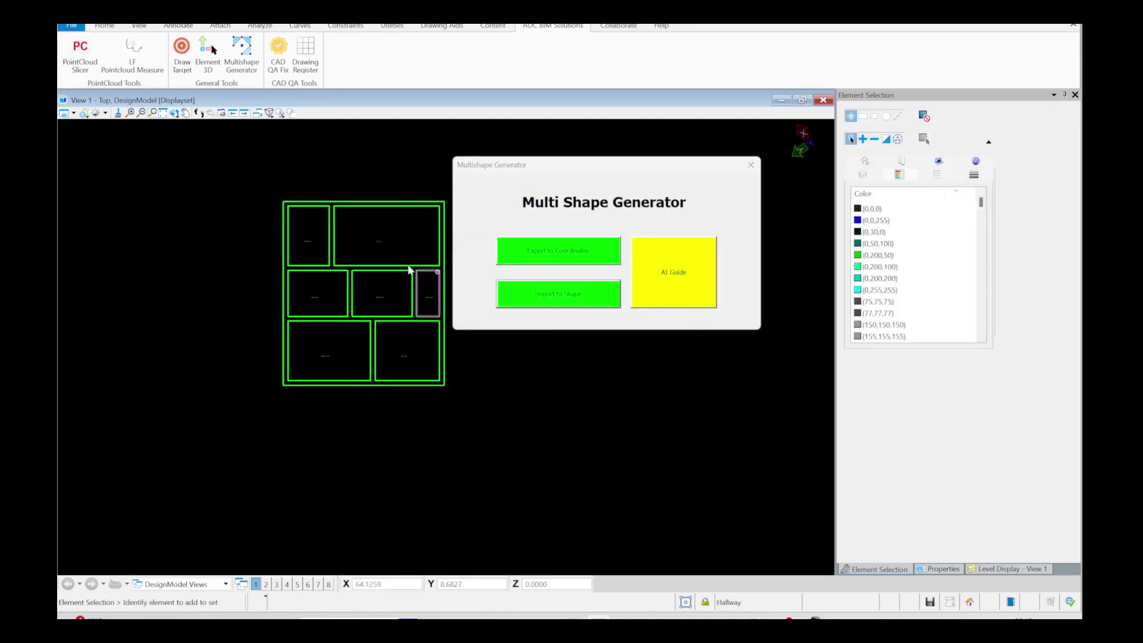
- Zoom in on Bedroom 3, Living Room and Kitchen, then zoom out to the full floor plan
scroll(309, 244, "up", 5)
scroll(221, 256, "down", 5)
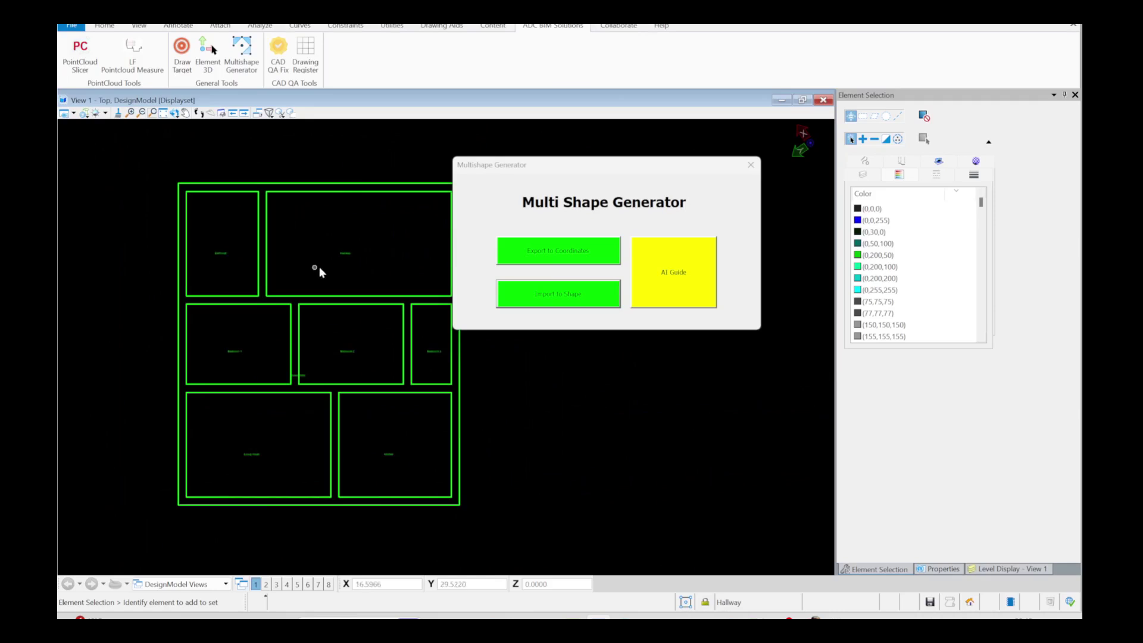
scroll(339, 262, "up", 5)
scroll(327, 234, "down", 5)
scroll(250, 326, "up", 5)
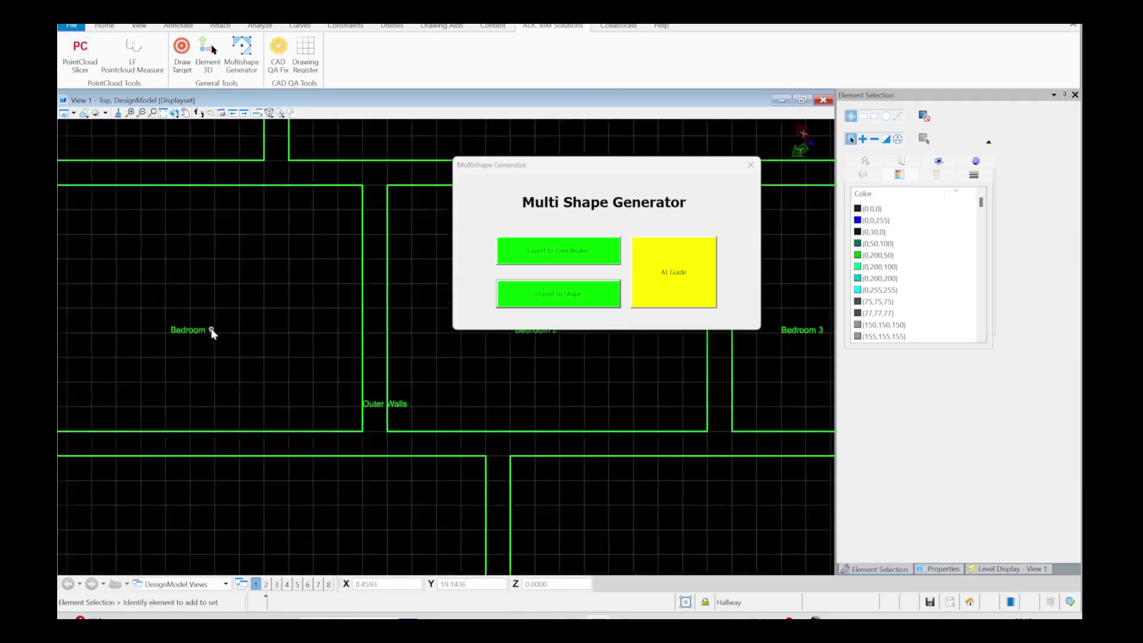
scroll(250, 331, "down", 5)
scroll(299, 332, "up", 5)
scroll(299, 332, "up", 3)
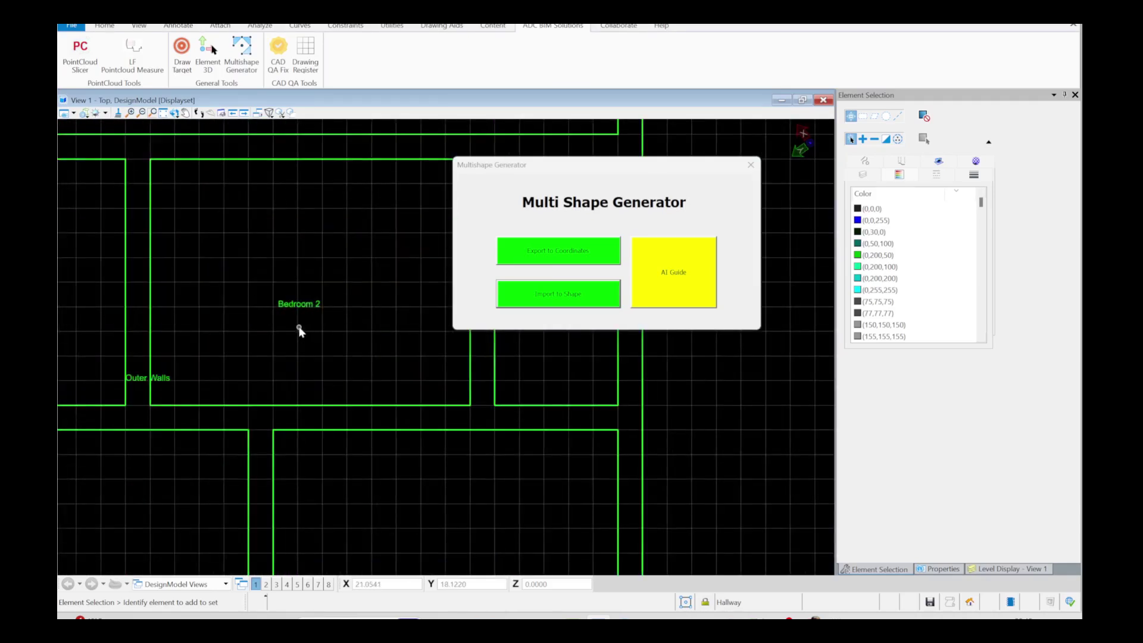
scroll(256, 308, "down", 5)
scroll(344, 308, "up", 5)
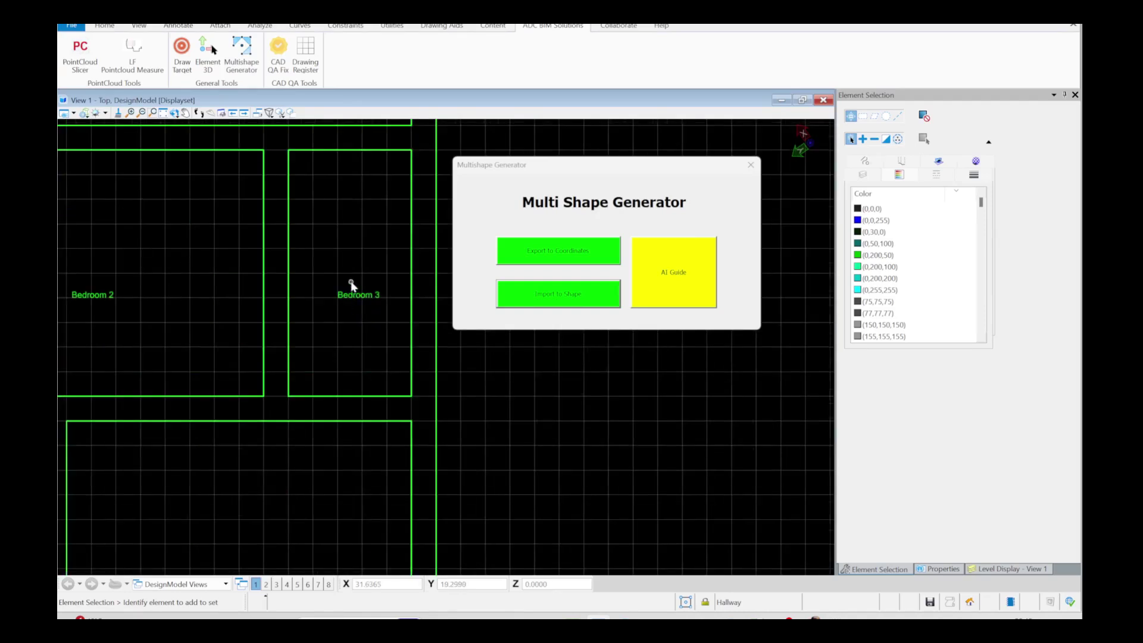
scroll(350, 287, "down", 5)
scroll(196, 394, "up", 5)
scroll(254, 365, "down", 5)
scroll(279, 364, "up", 5)
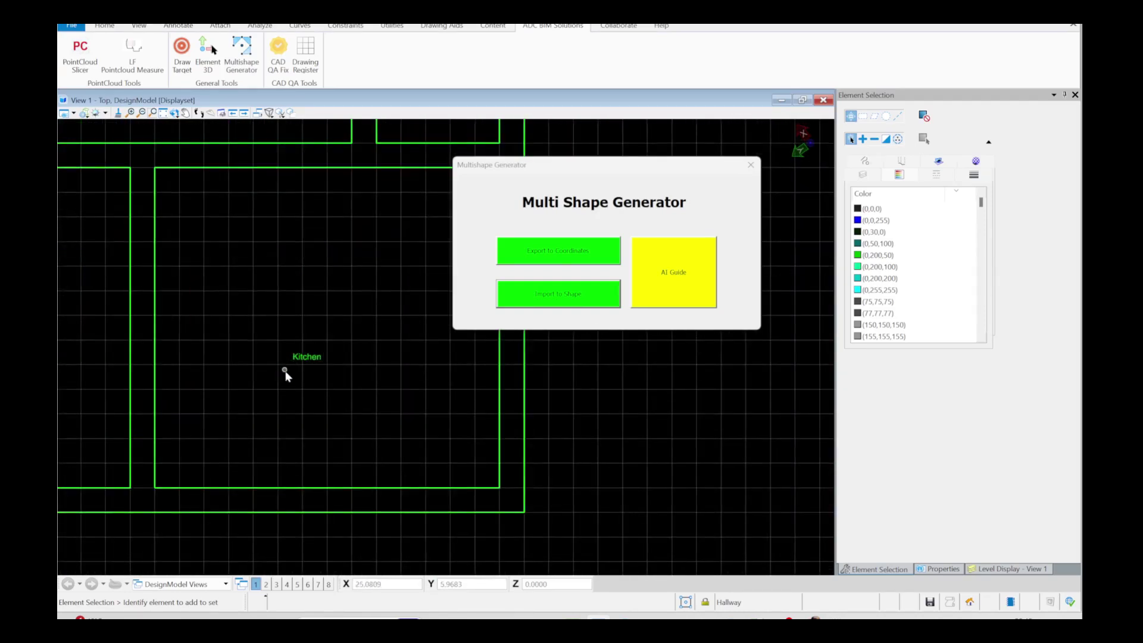
scroll(248, 357, "down", 5)
scroll(184, 300, "up", 2)
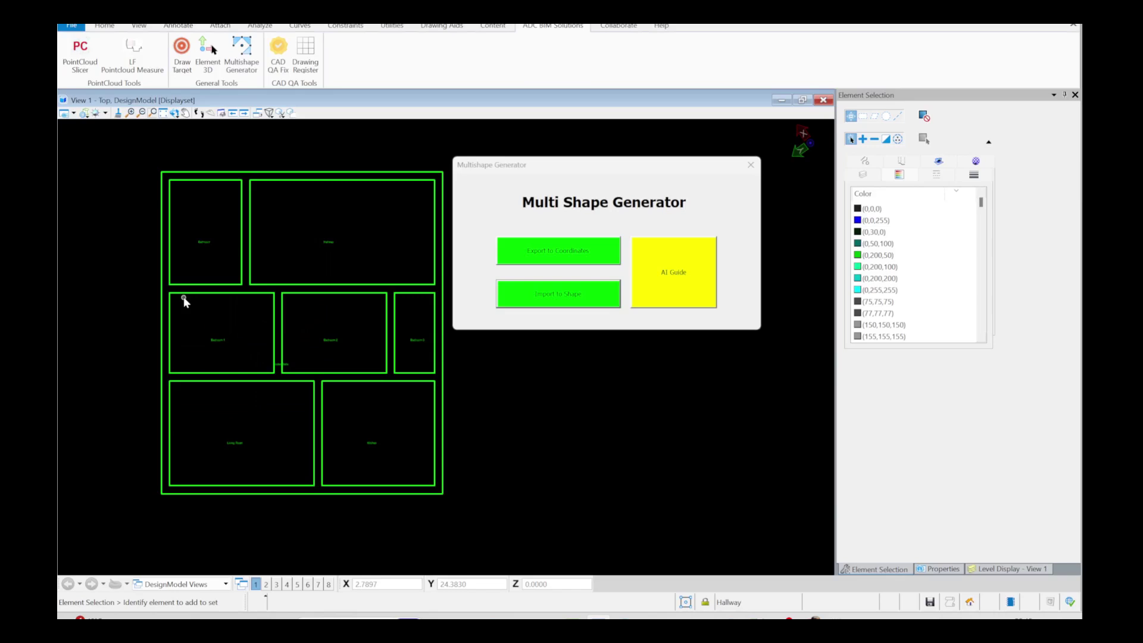
- Copy the railway station request and sample coordinates from Coordinates.txt, opened via AI Guide
left_click(671, 273)
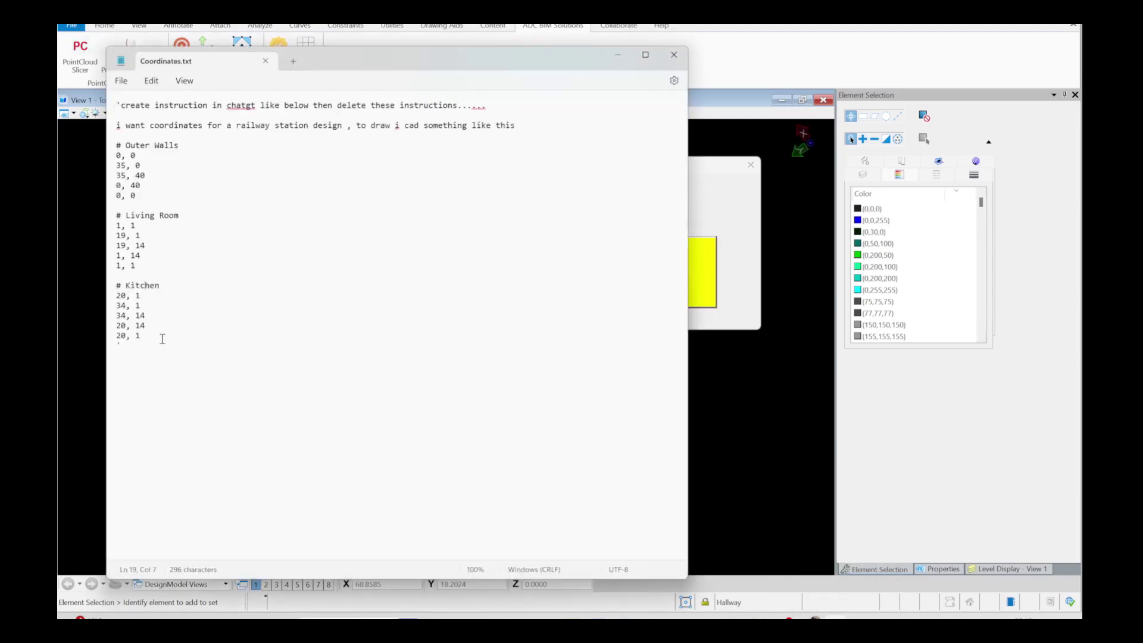
left_click_drag(162, 339, 91, 130)
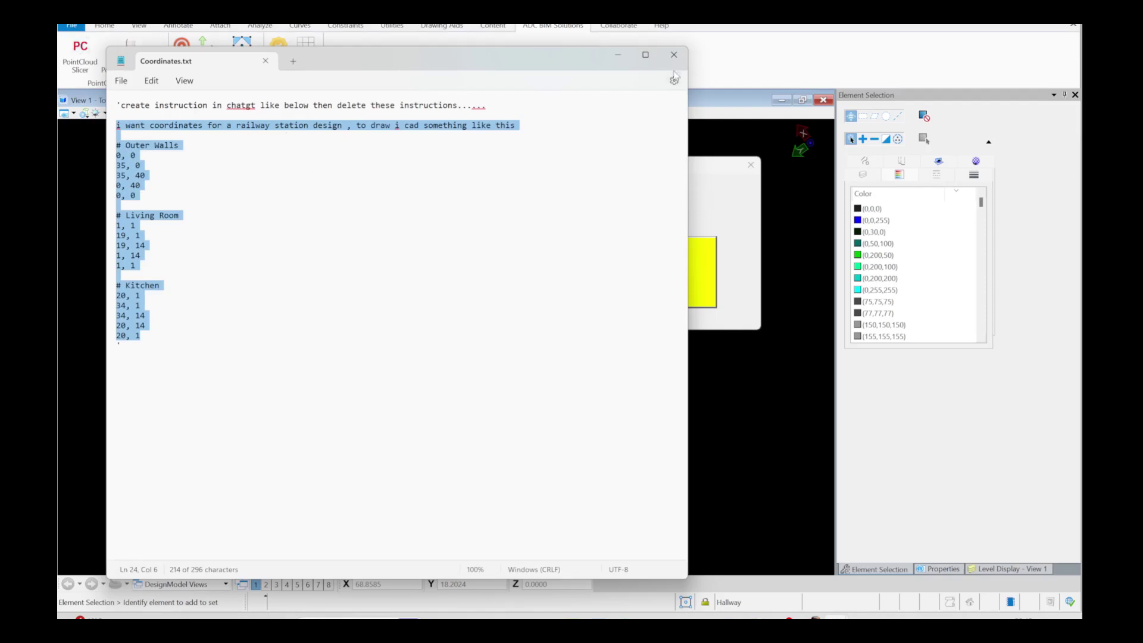
left_click(536, 195)
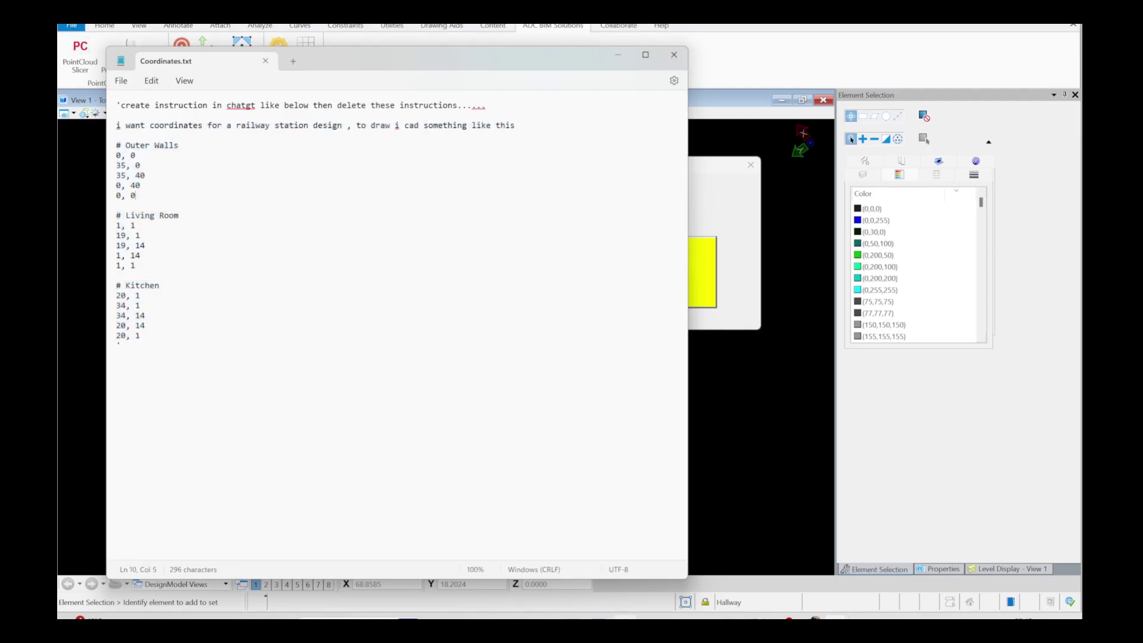
left_click(809, 560)
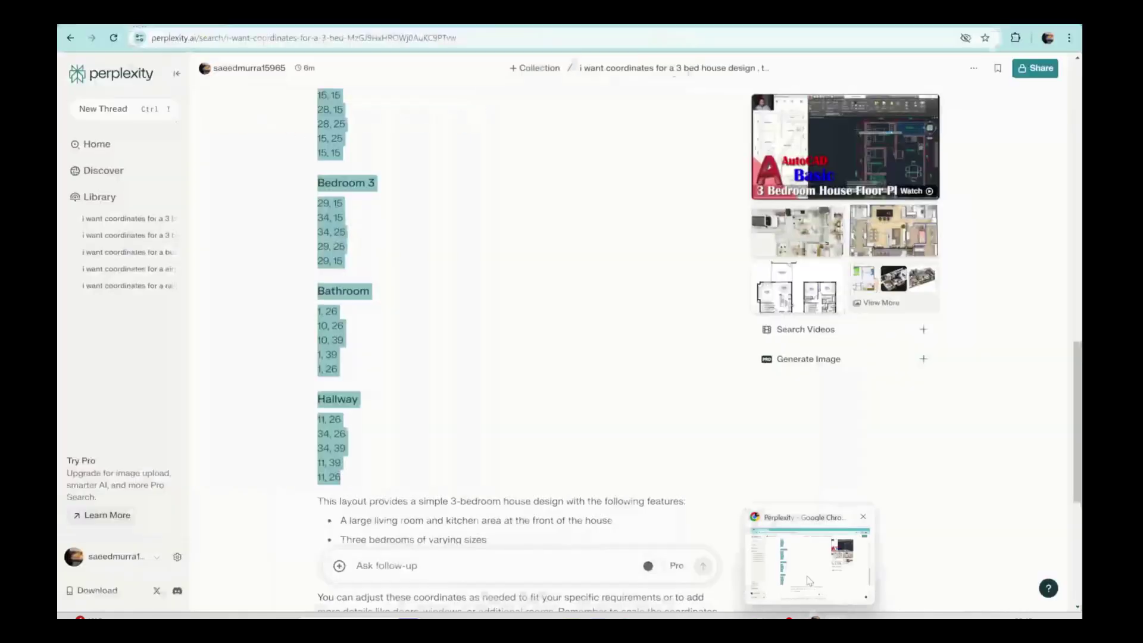
- Send the railway station coordinates request as a Perplexity follow-up question
left_click(459, 567)
key("ctrl+v")
scroll(510, 482, "up", 3)
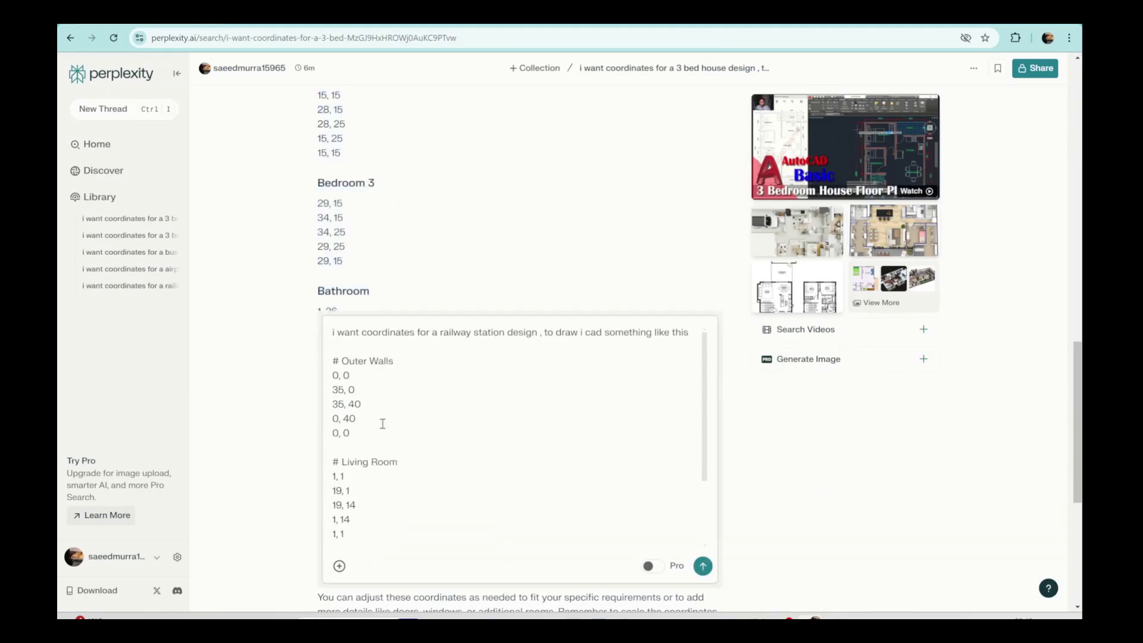
scroll(387, 423, "down", 4)
left_click(703, 566)
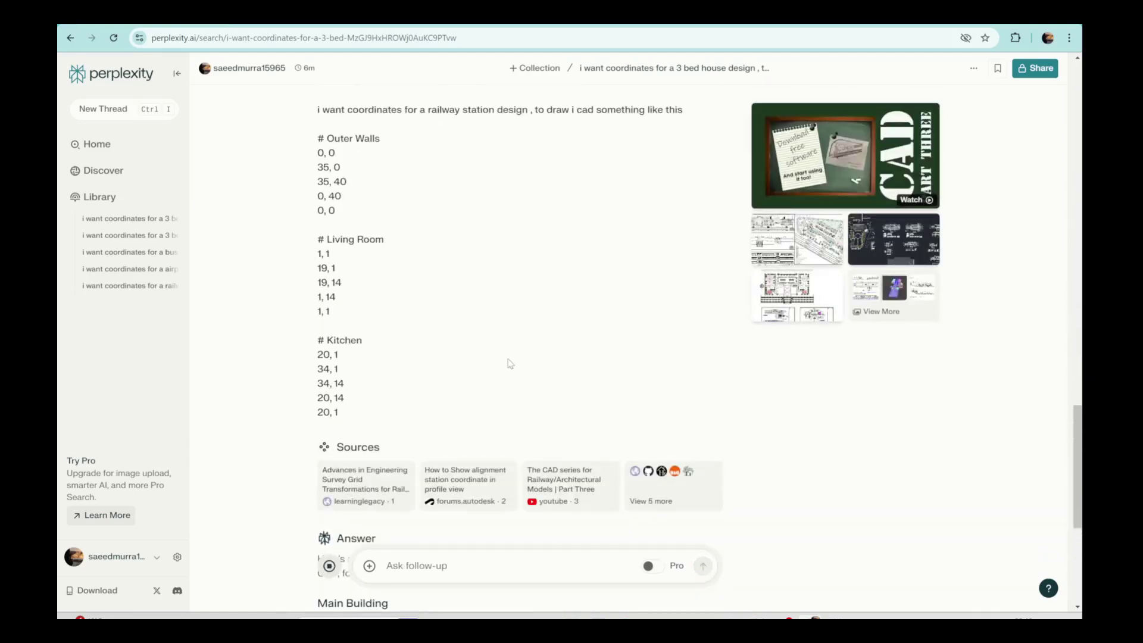
- Copy the railway station coordinates from the answer into Coordinates.txt and save it
scroll(506, 360, "down", 8)
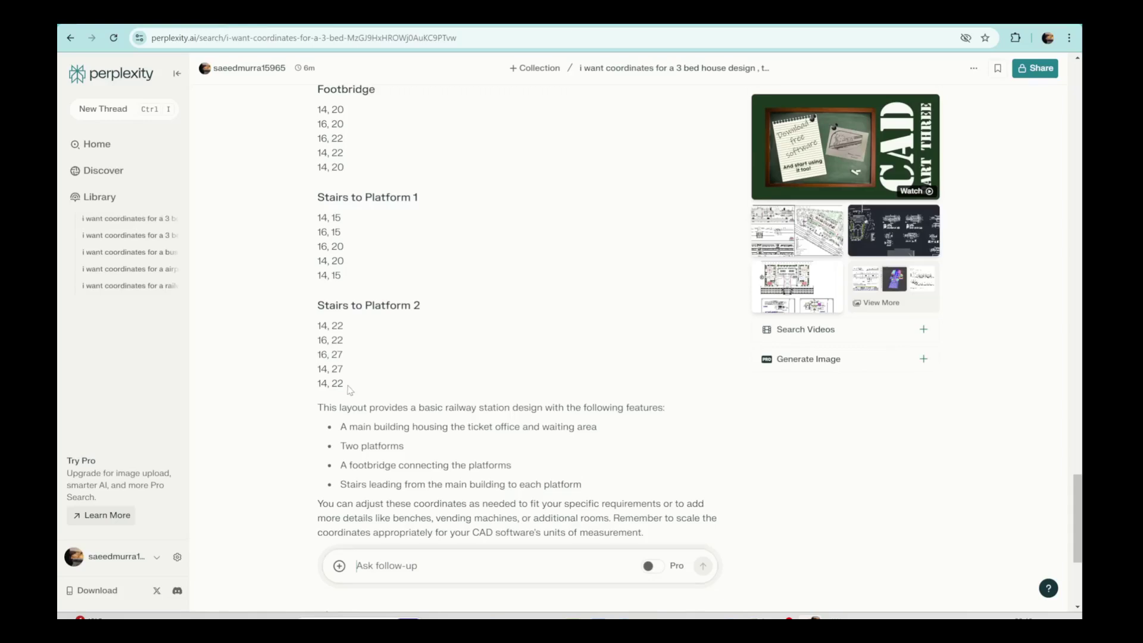
left_click_drag(347, 387, 314, 272)
scroll(360, 265, "up", 10)
scroll(318, 239, "up", 3)
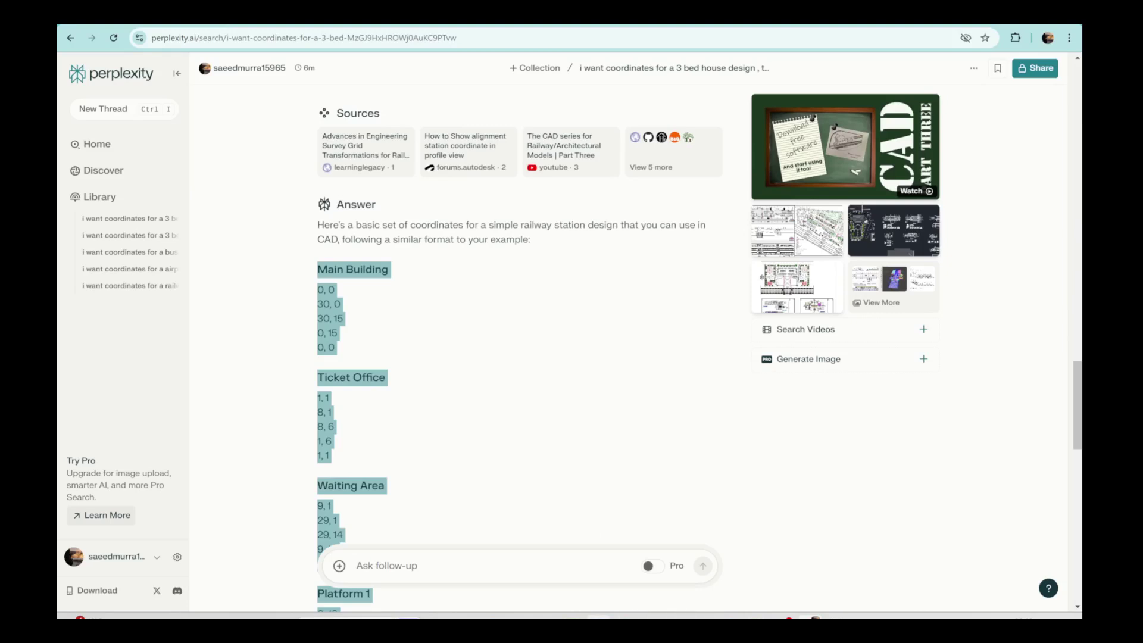
mouse_move(598, 618)
mouse_move(835, 618)
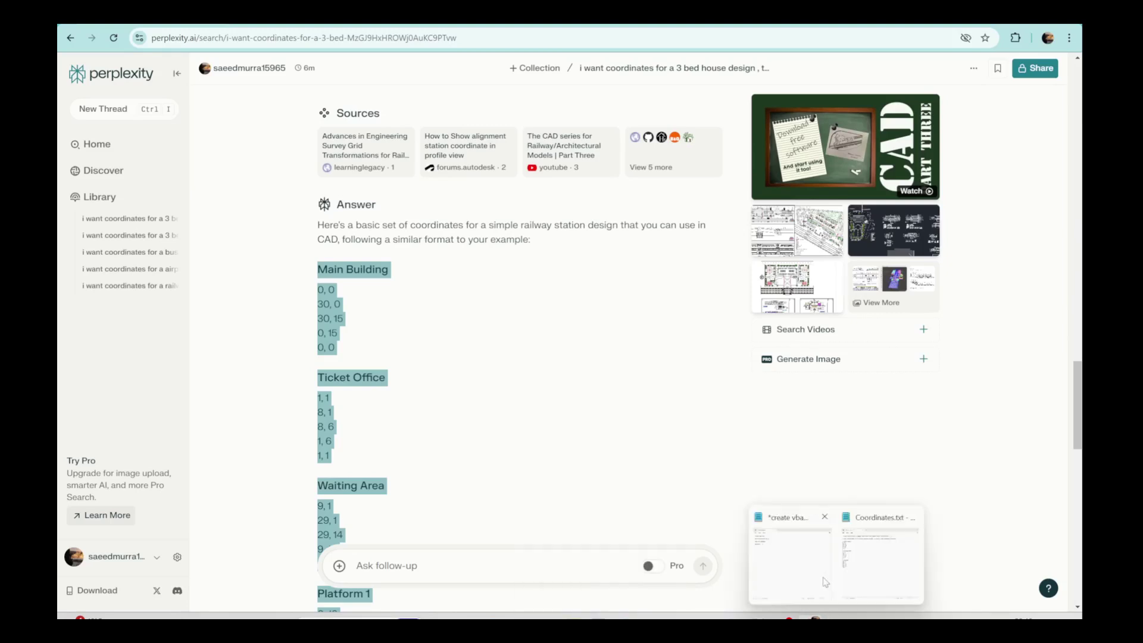
left_click(857, 572)
left_click(120, 81)
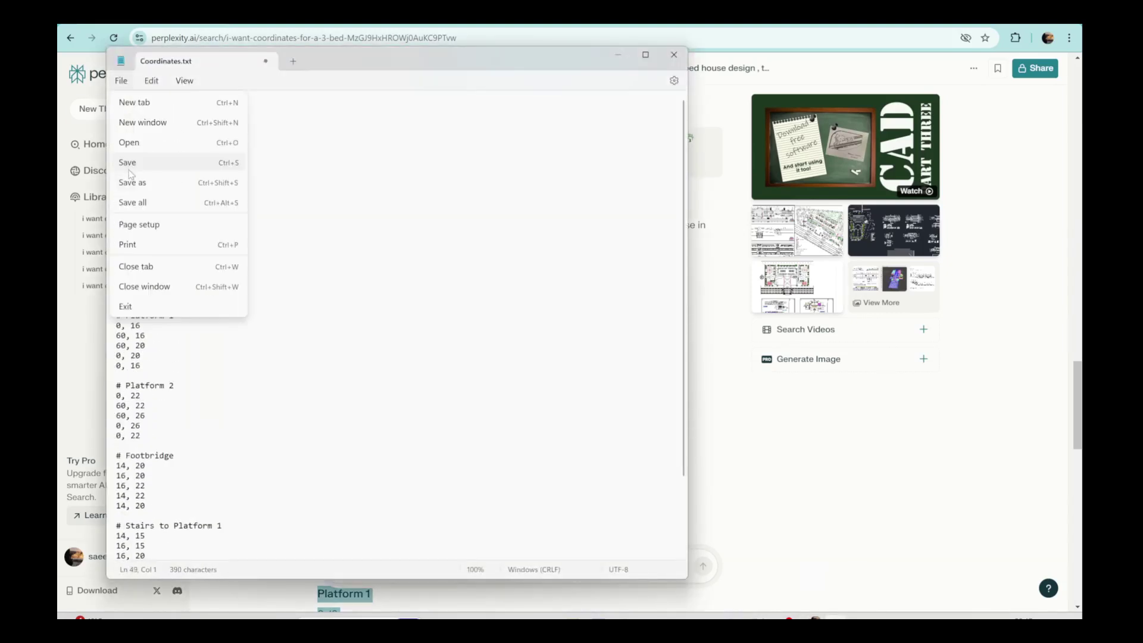
left_click(130, 162)
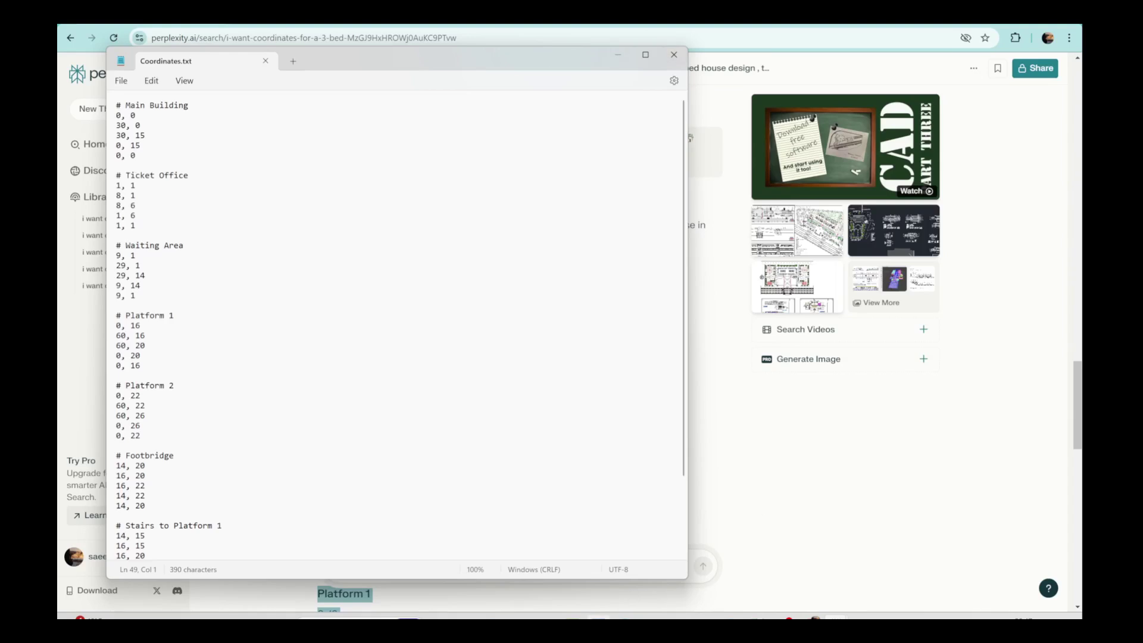
mouse_move(599, 618)
left_click(595, 556)
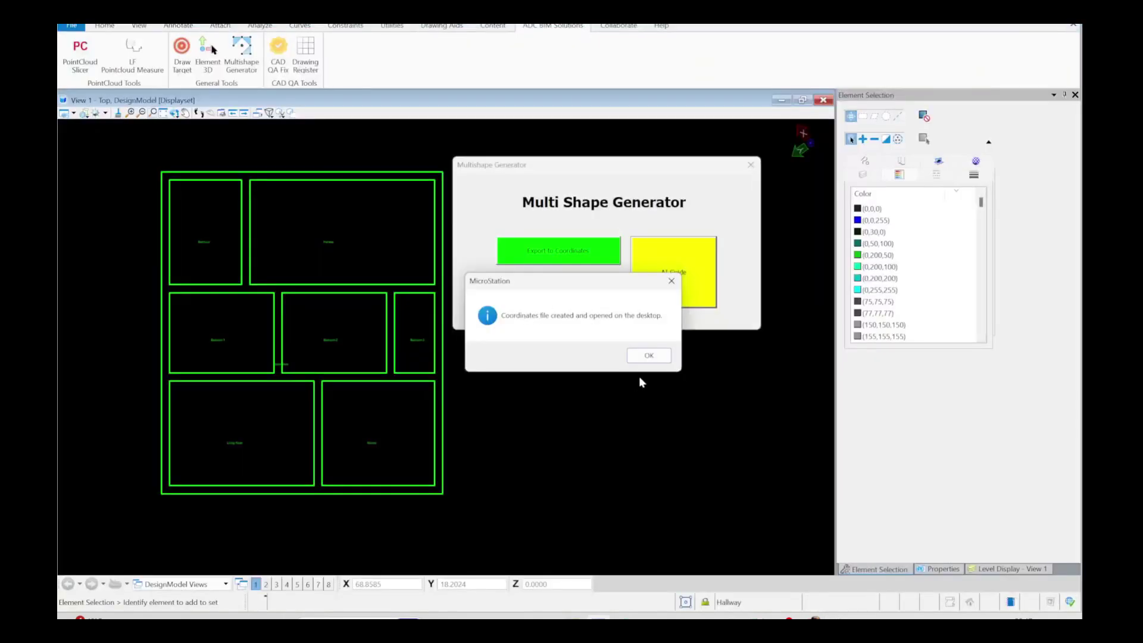
- Window-select and delete all house plan shapes, then Import to Shape the railway coordinates
left_click(647, 358)
scroll(321, 377, "down", 5)
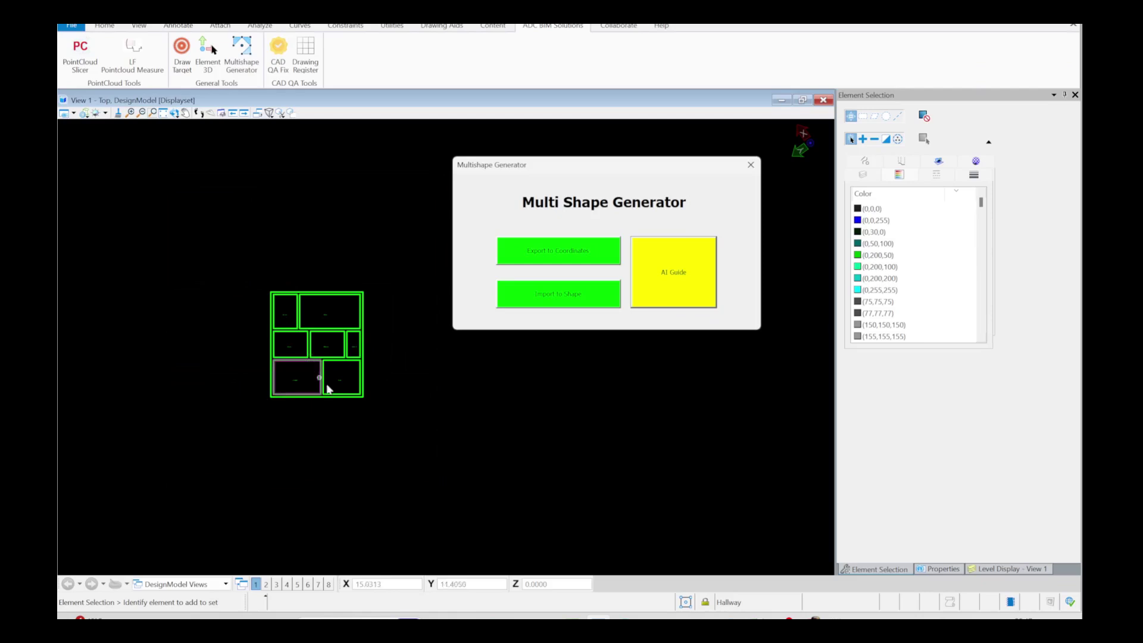
left_click_drag(402, 440, 233, 239)
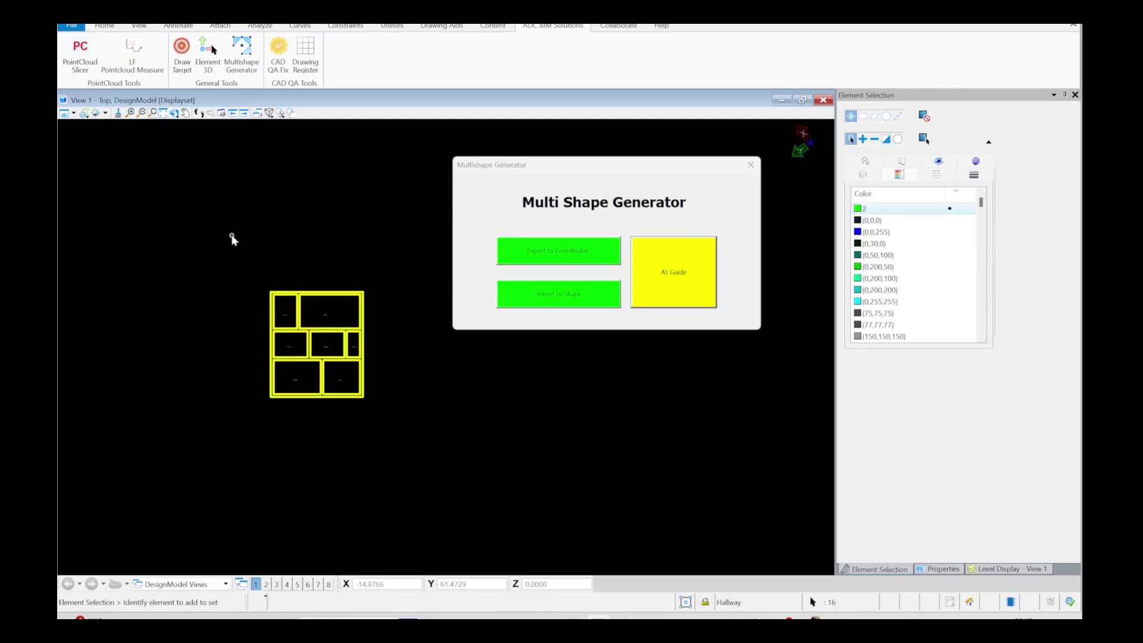
left_click(105, 31)
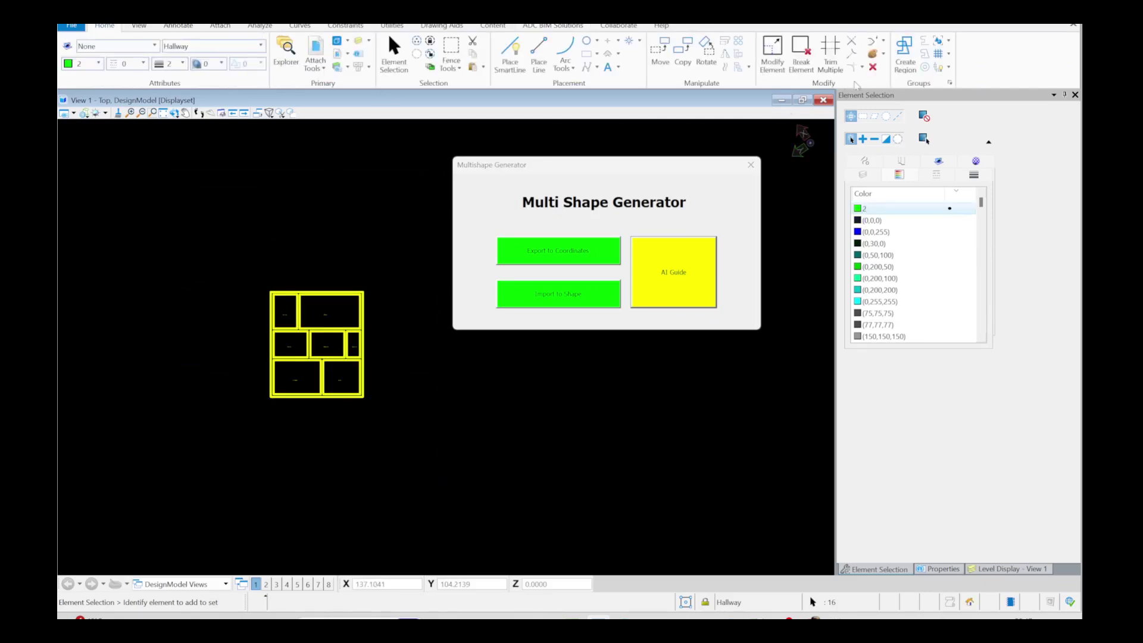
key("Delete")
left_click(581, 295)
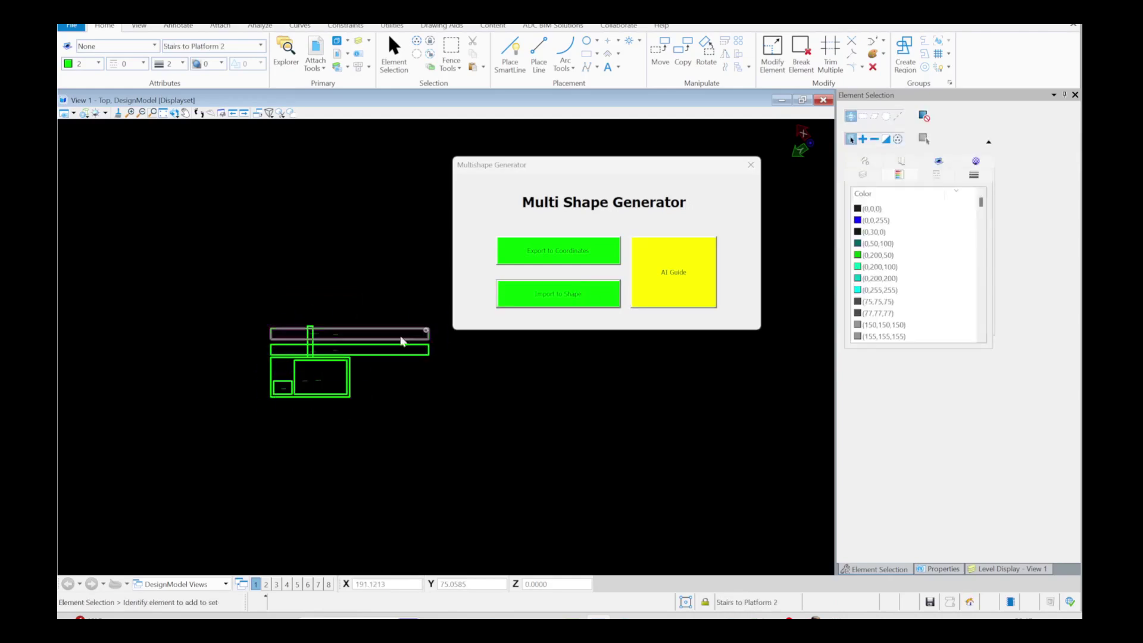
- Zoom around the platforms, footbridge and buildings, then move the generator dialog to the lower right
scroll(322, 250, "up", 5)
scroll(286, 205, "down", 4)
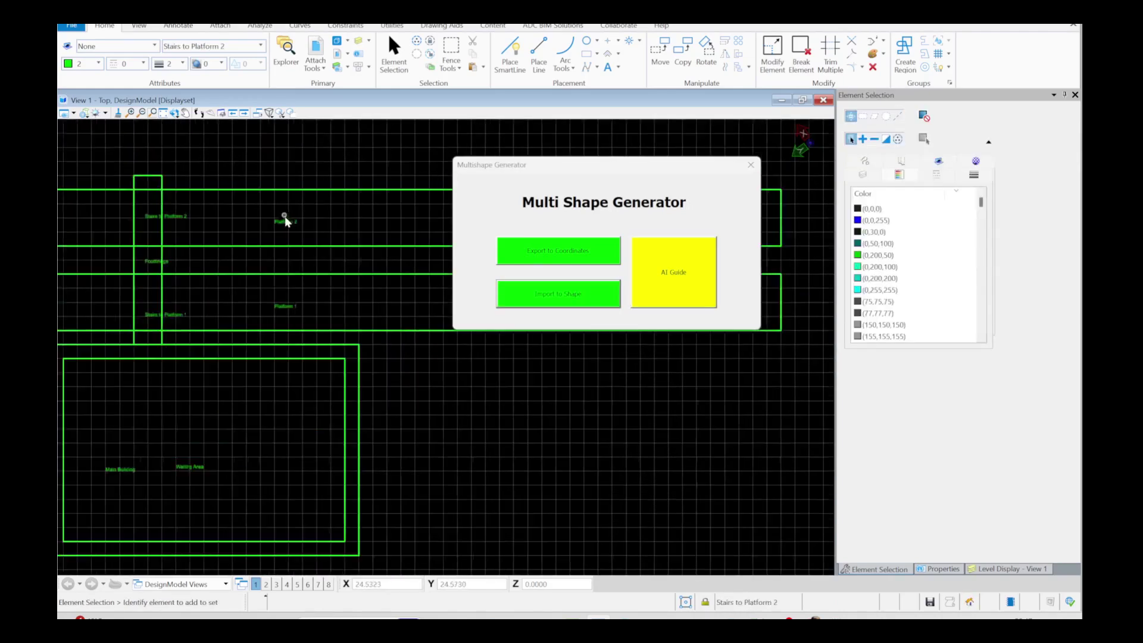
scroll(280, 299, "up", 3)
scroll(238, 298, "down", 2)
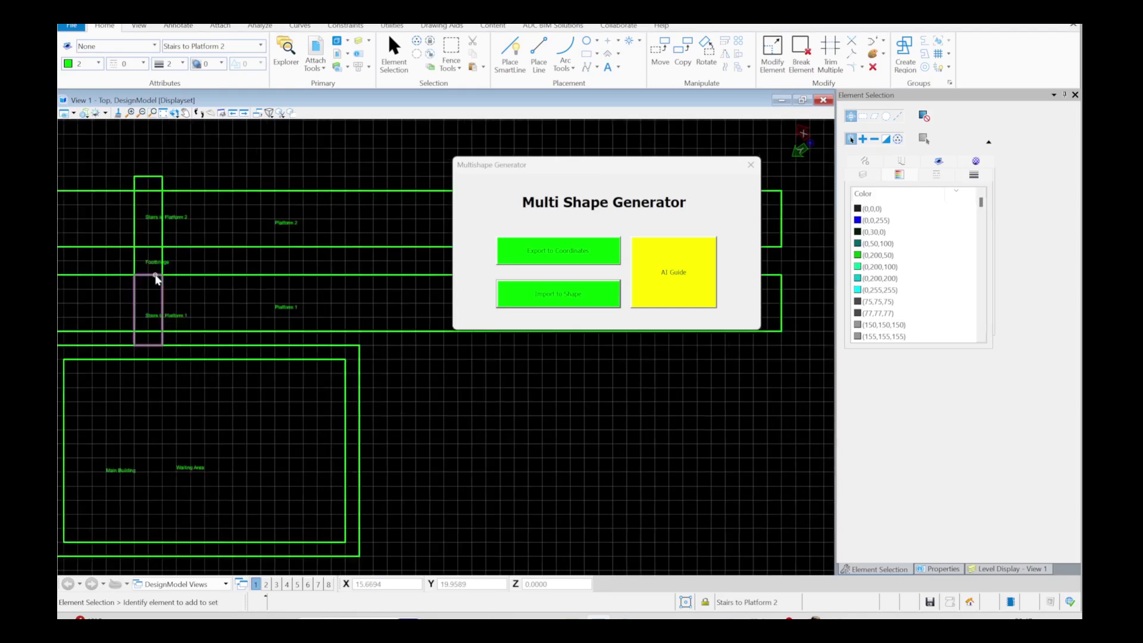
scroll(159, 262, "up", 2)
scroll(160, 268, "down", 4)
scroll(149, 298, "up", 2)
scroll(138, 305, "up", 4)
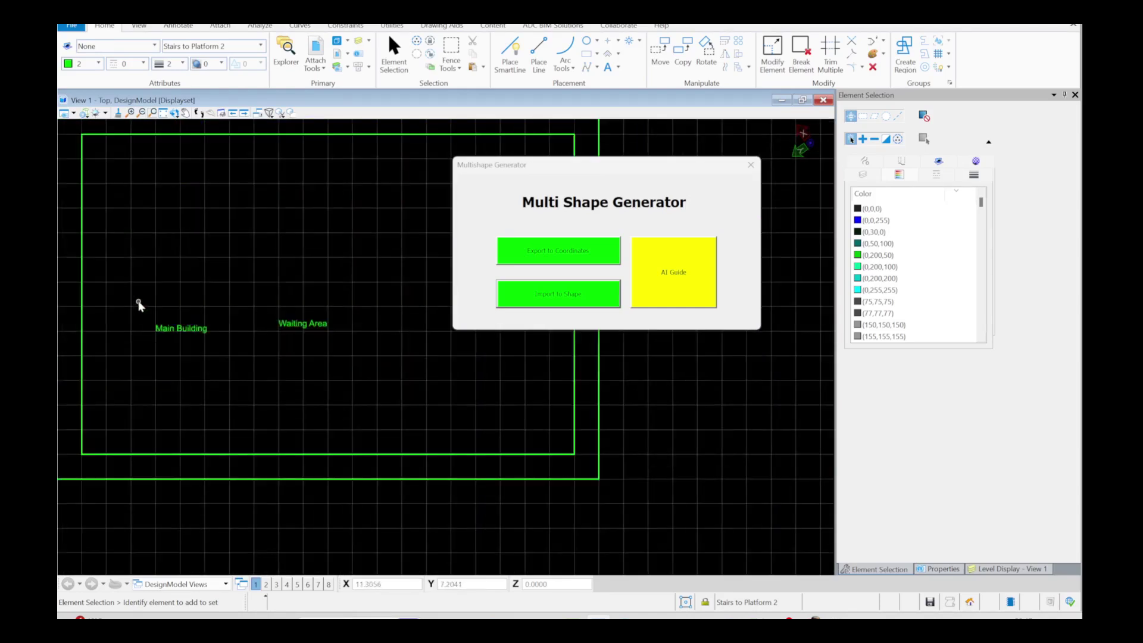
scroll(281, 322, "down", 2)
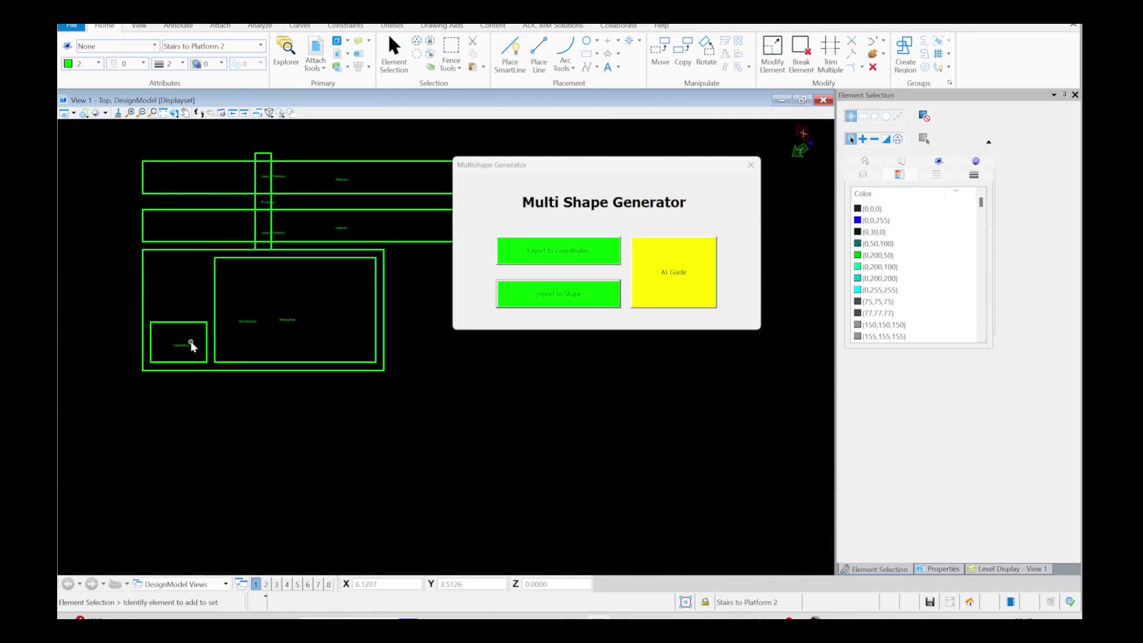
scroll(186, 341, "up", 4)
scroll(206, 363, "down", 2)
scroll(211, 390, "down", 3)
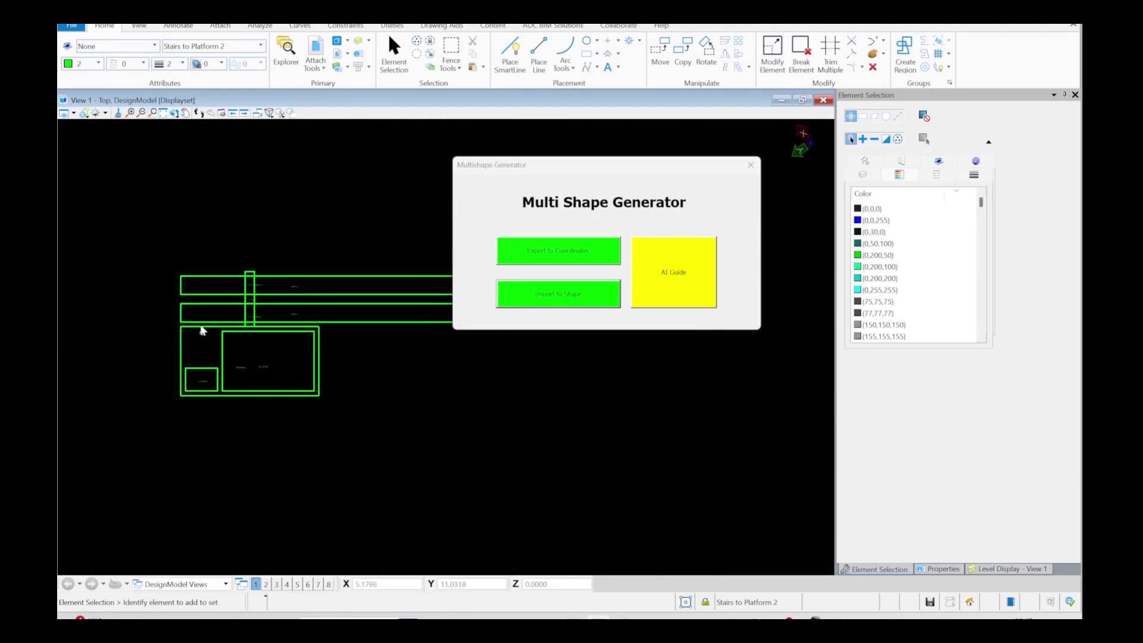
scroll(196, 315, "up", 2)
left_click_drag(573, 177, 606, 387)
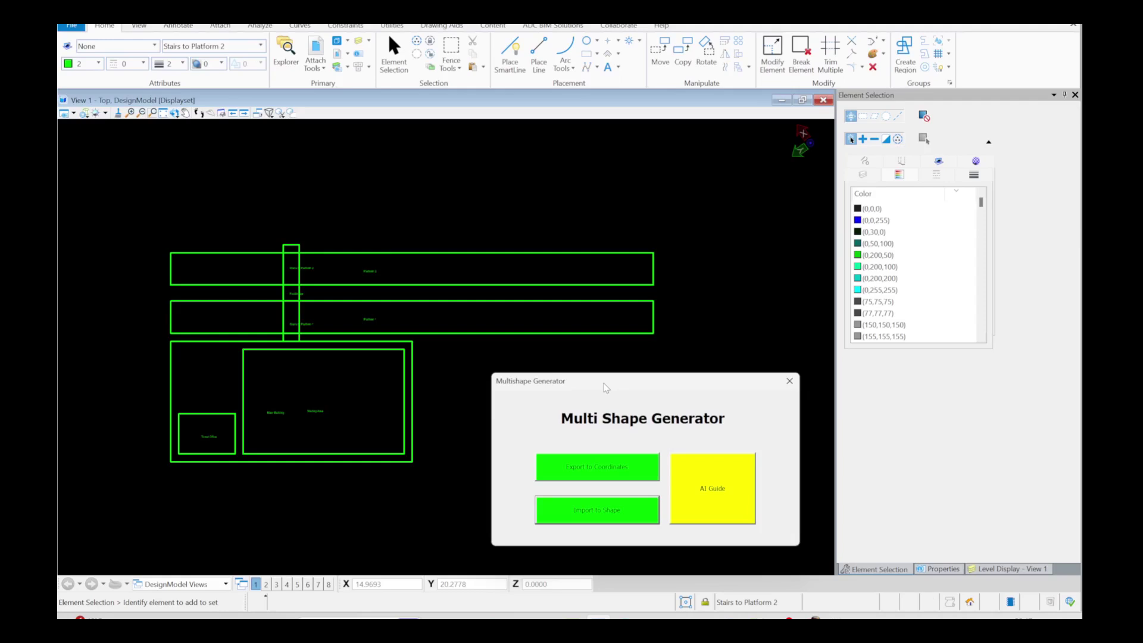